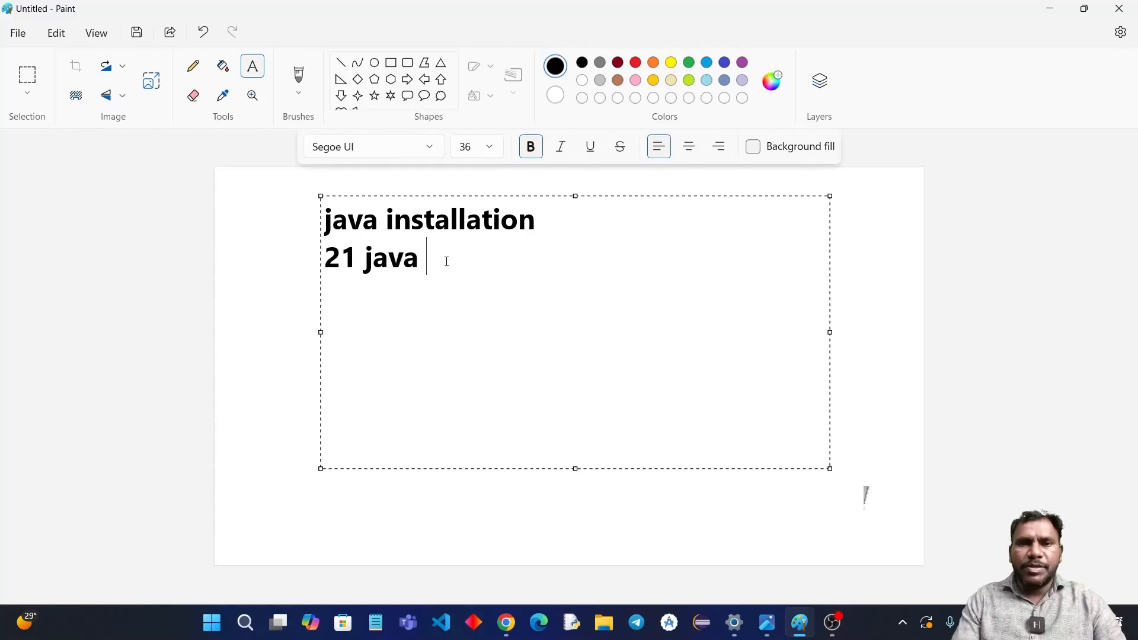
Step: Complete the second line of the canvas text with "8 feature" and place the text on the canvas
type("8 fe")
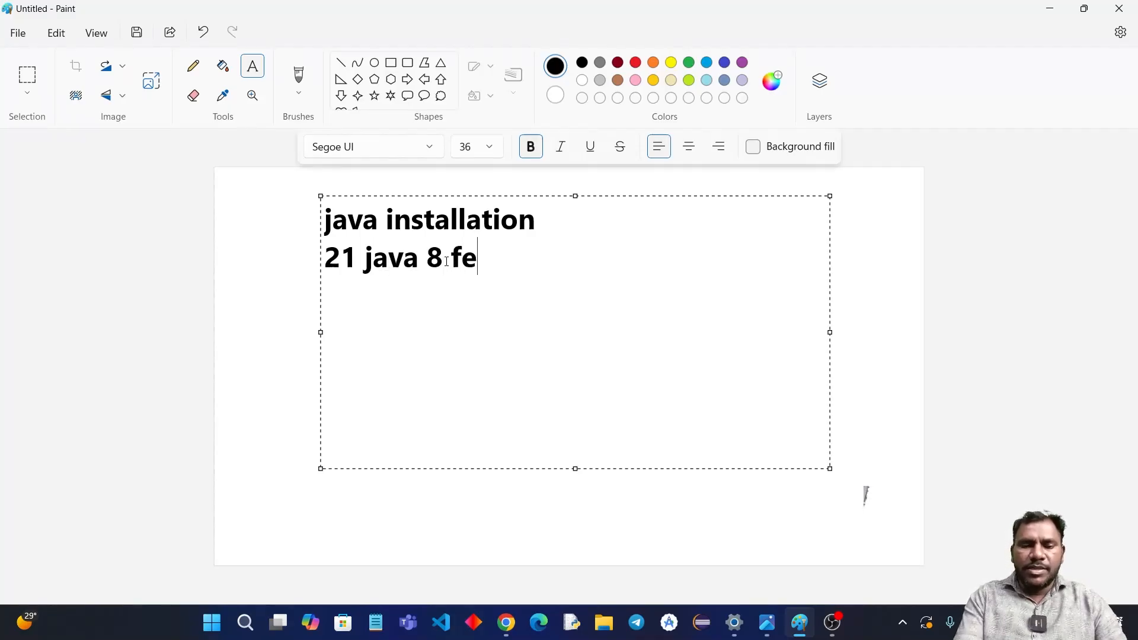
type("ature")
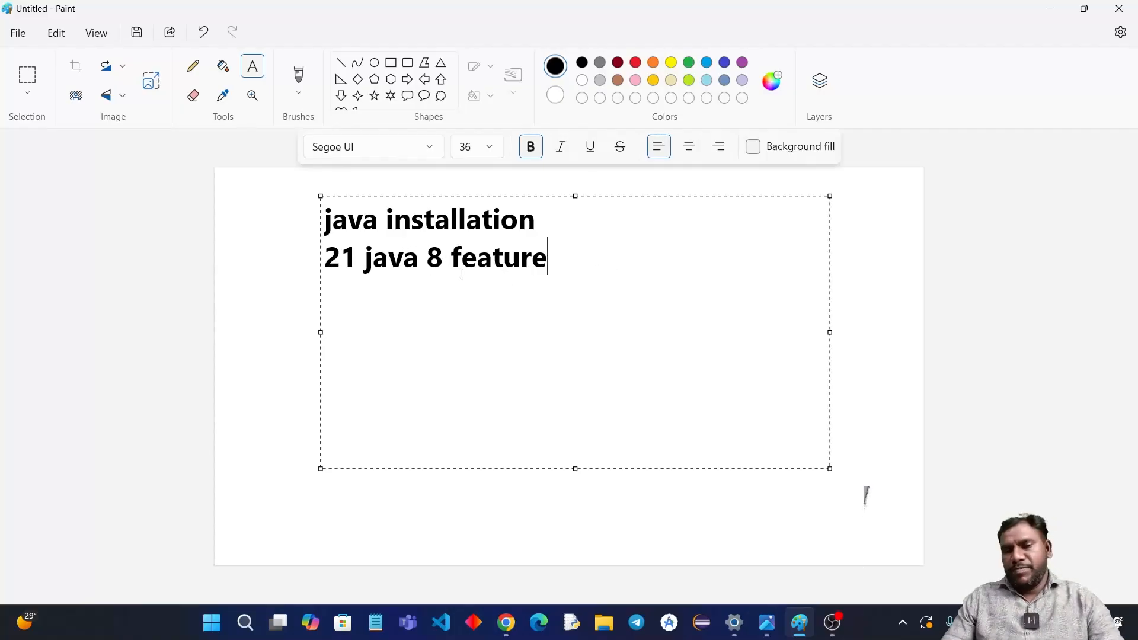
left_click(874, 236)
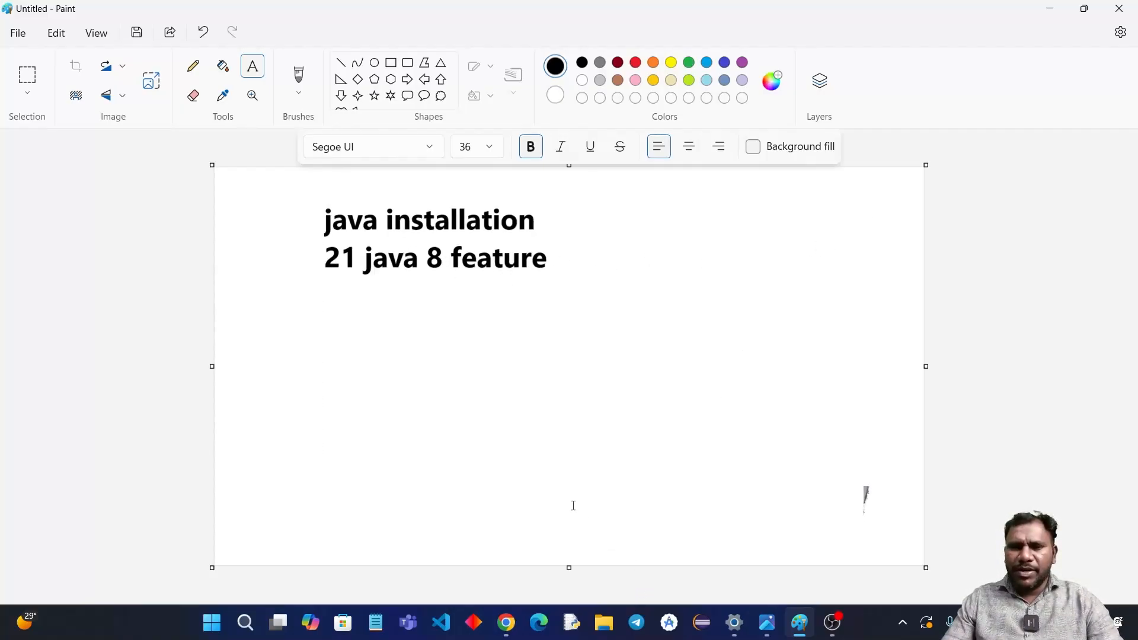
left_click_drag(575, 263, 300, 205)
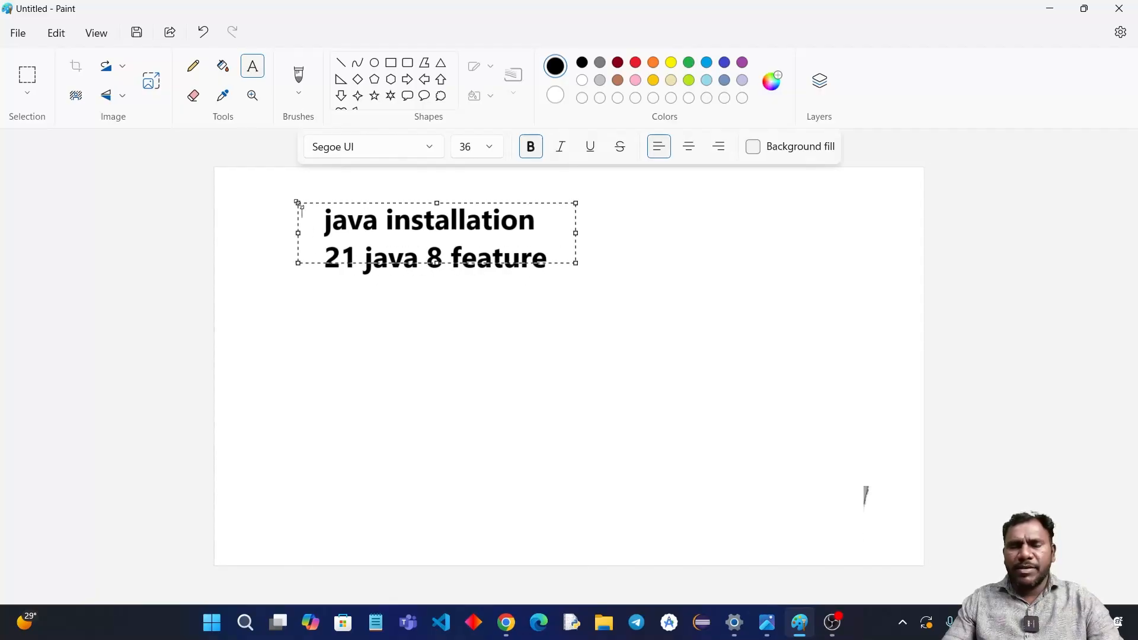
left_click(744, 246)
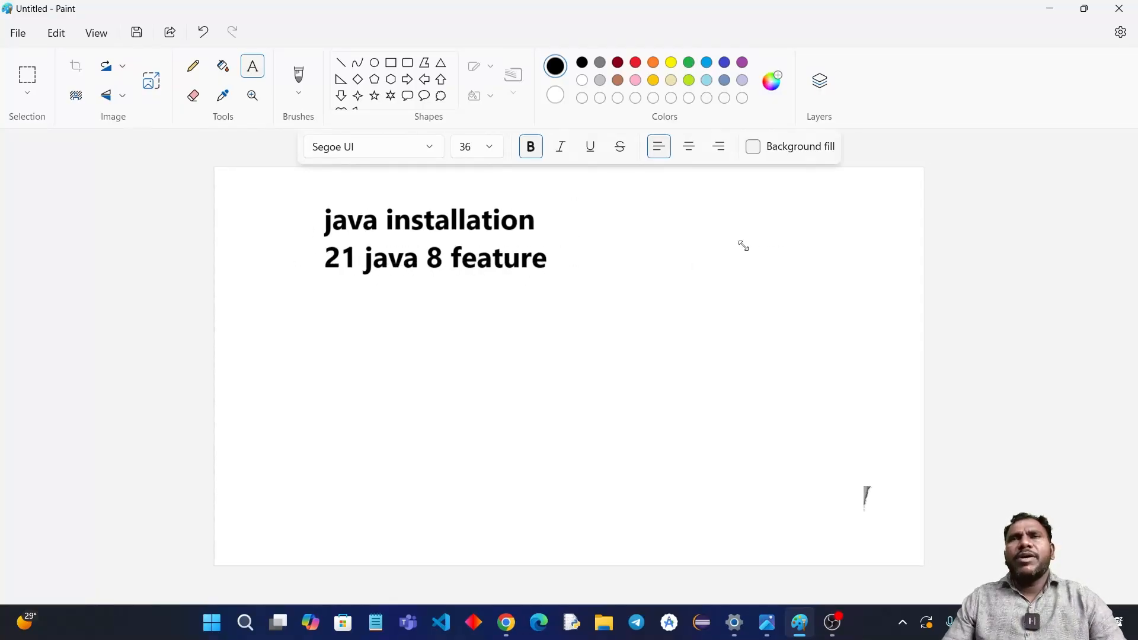
Step: Open Command Prompt, run the java command and look through its usage help
left_click(256, 625)
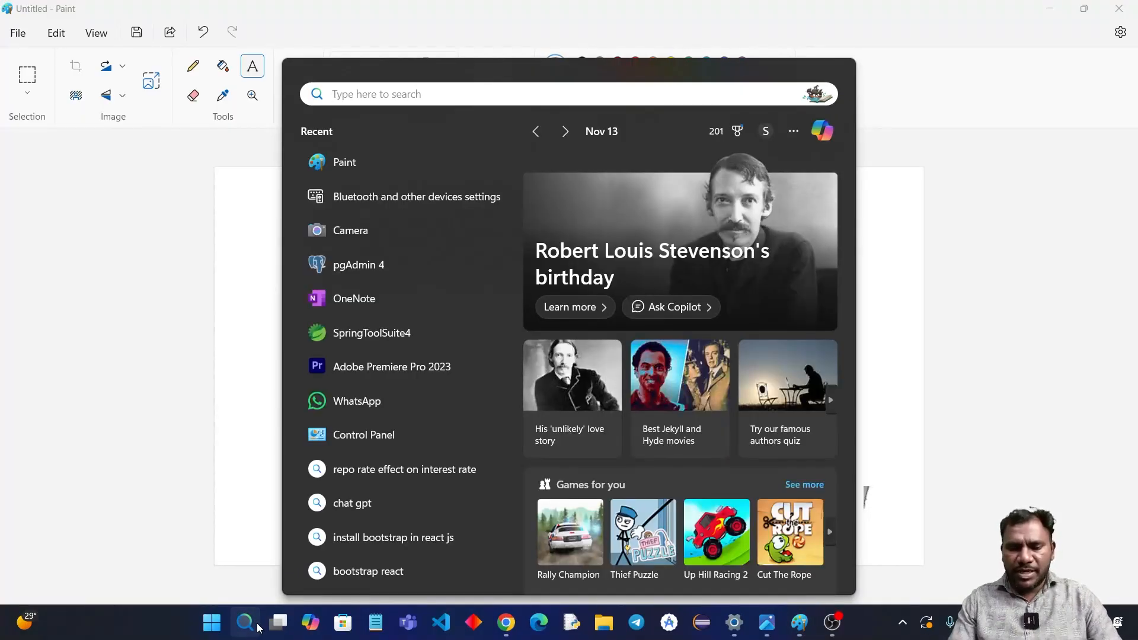
type("cmd")
key("Return")
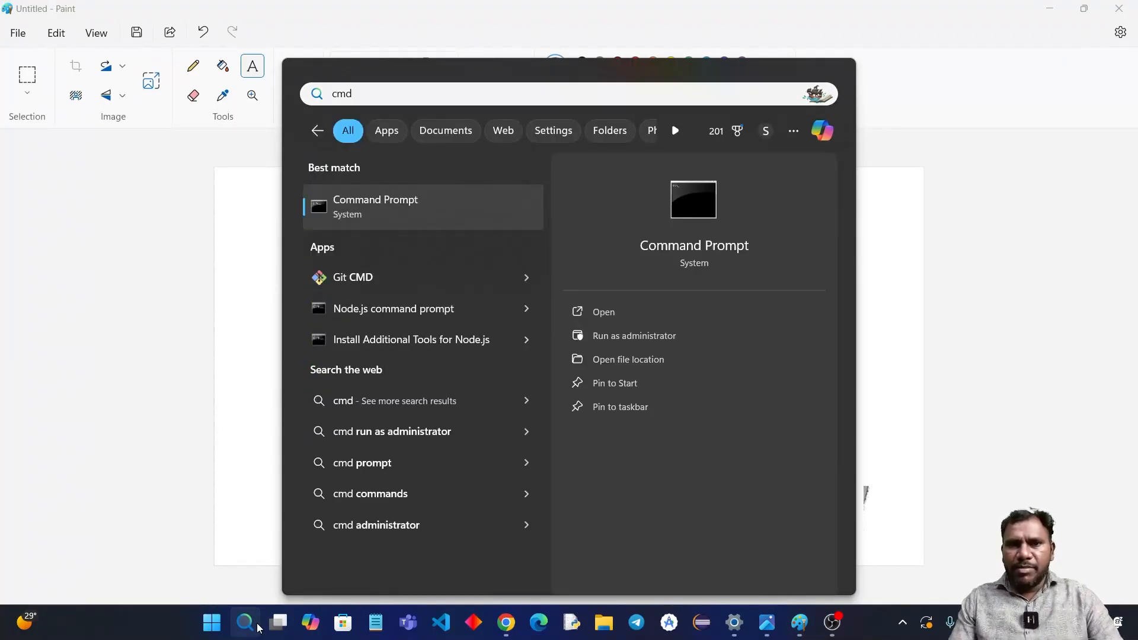
type("java")
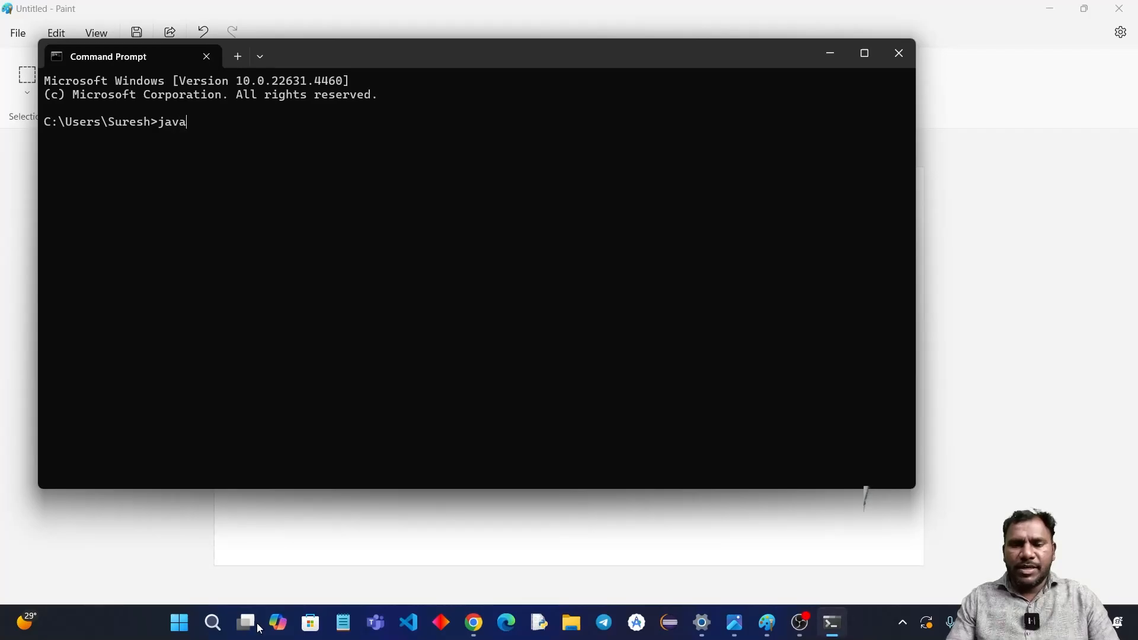
key("Return")
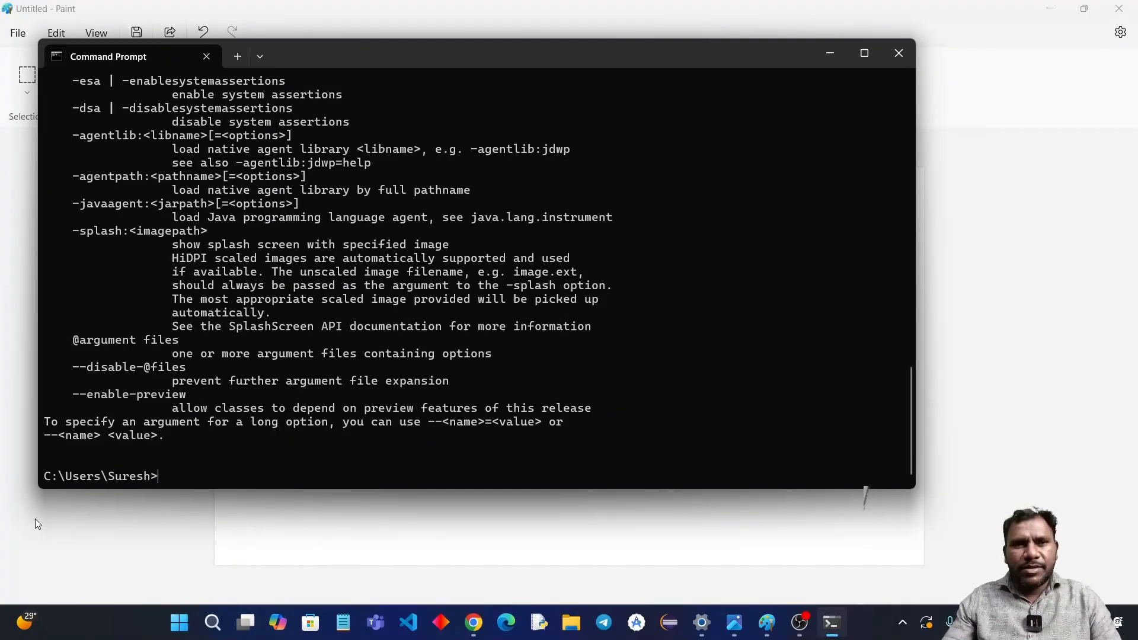
scroll(272, 221, "up", 12)
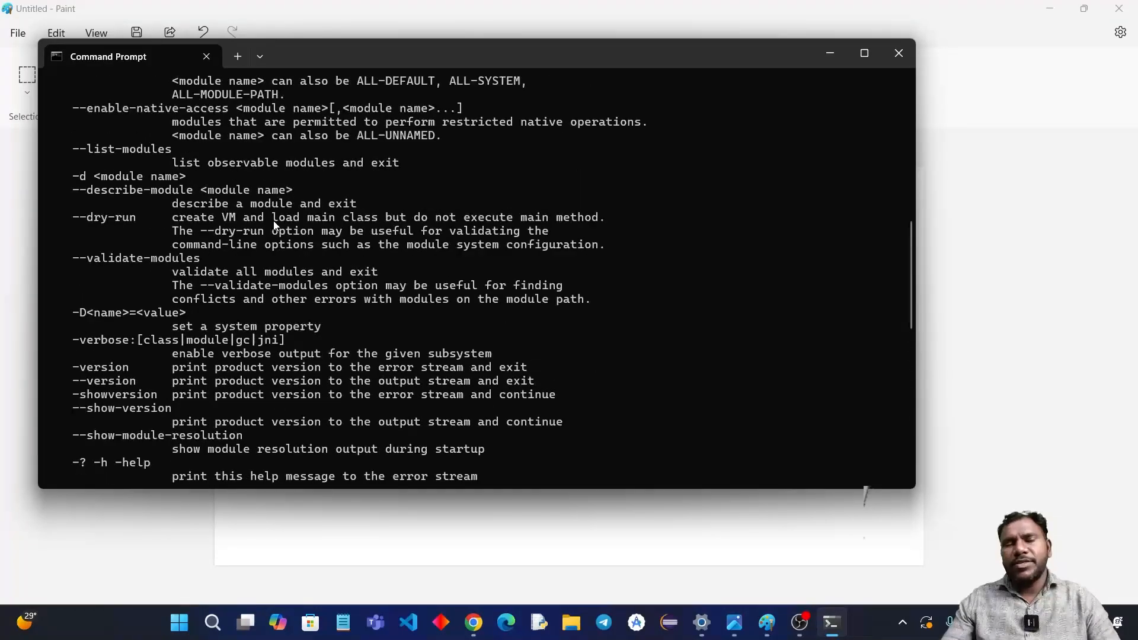
scroll(273, 220, "down", 8)
scroll(274, 224, "down", 5)
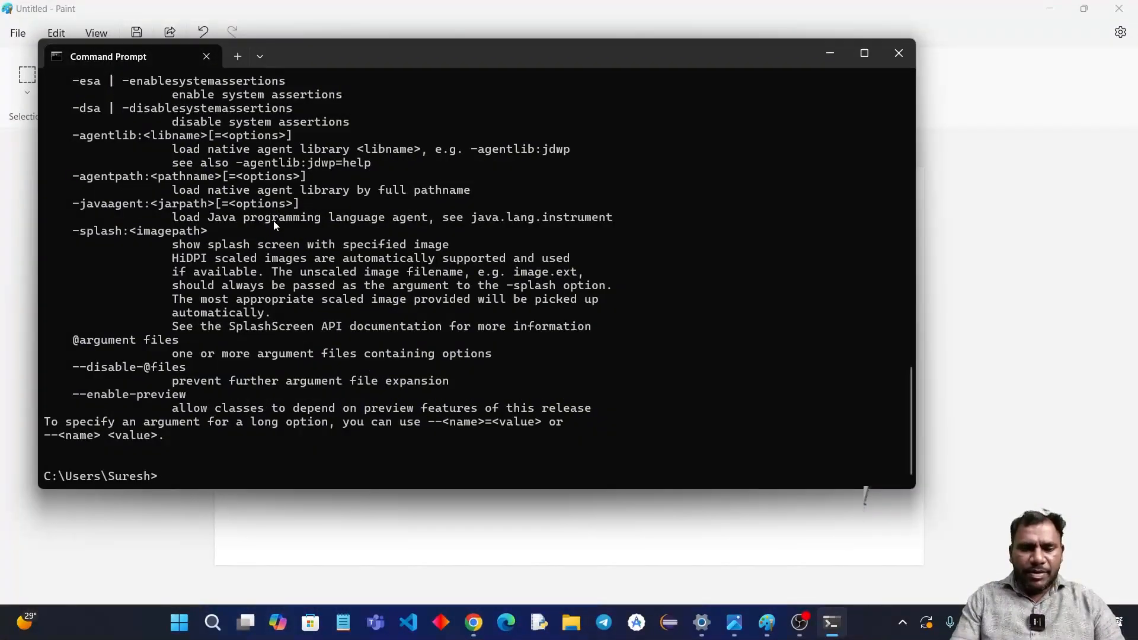
Step: Check the installed Java version with java --version and close Command Prompt
type("java --ver")
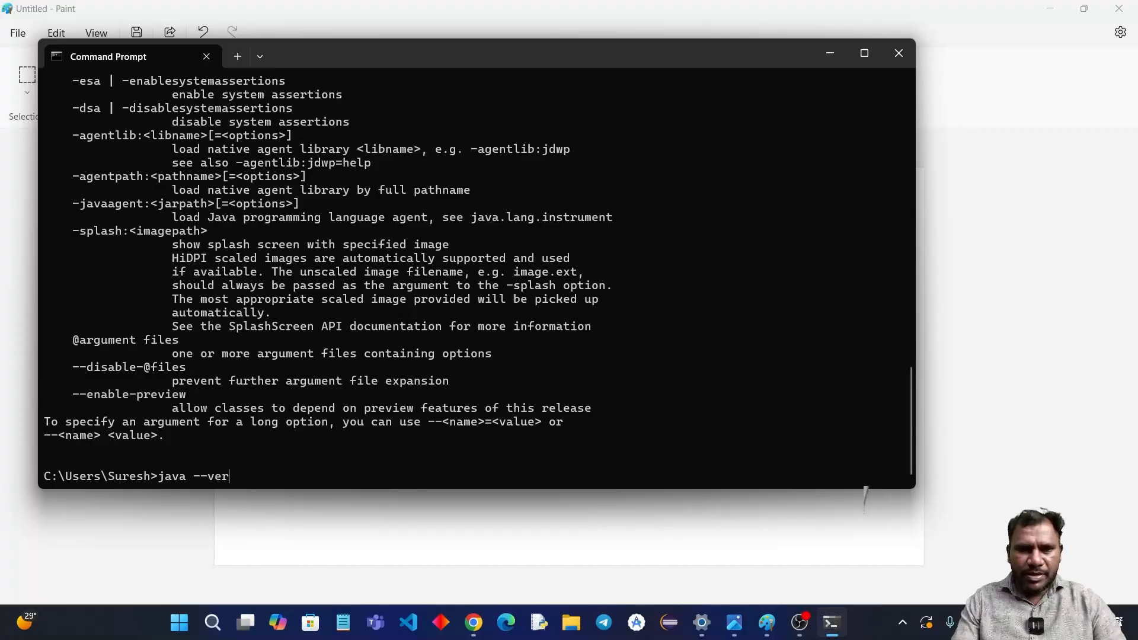
type("ision")
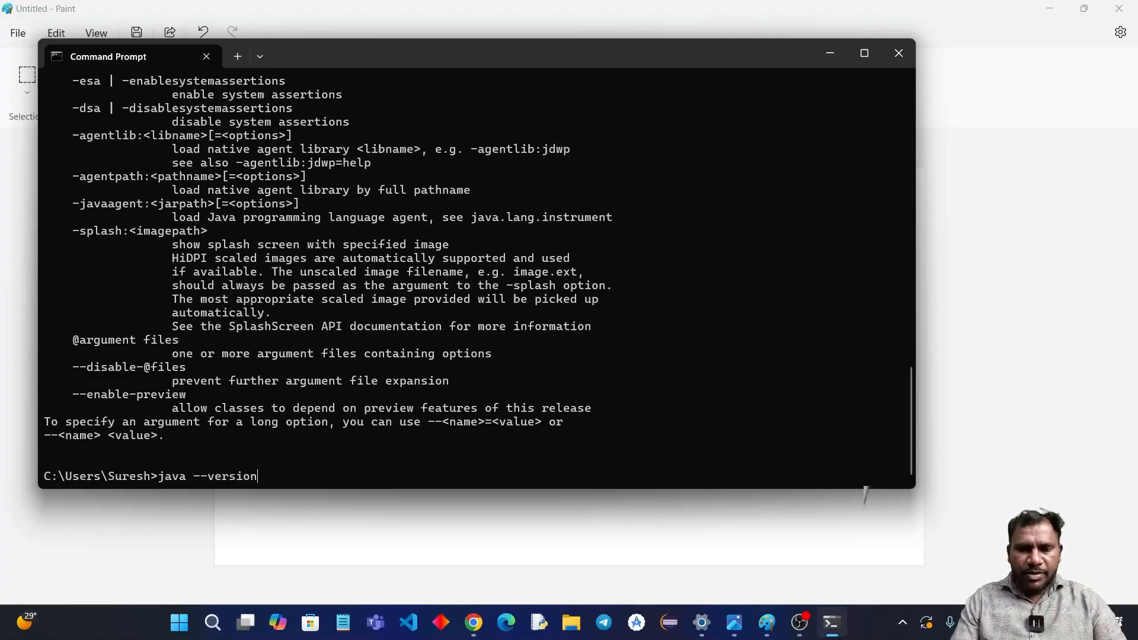
key("Return")
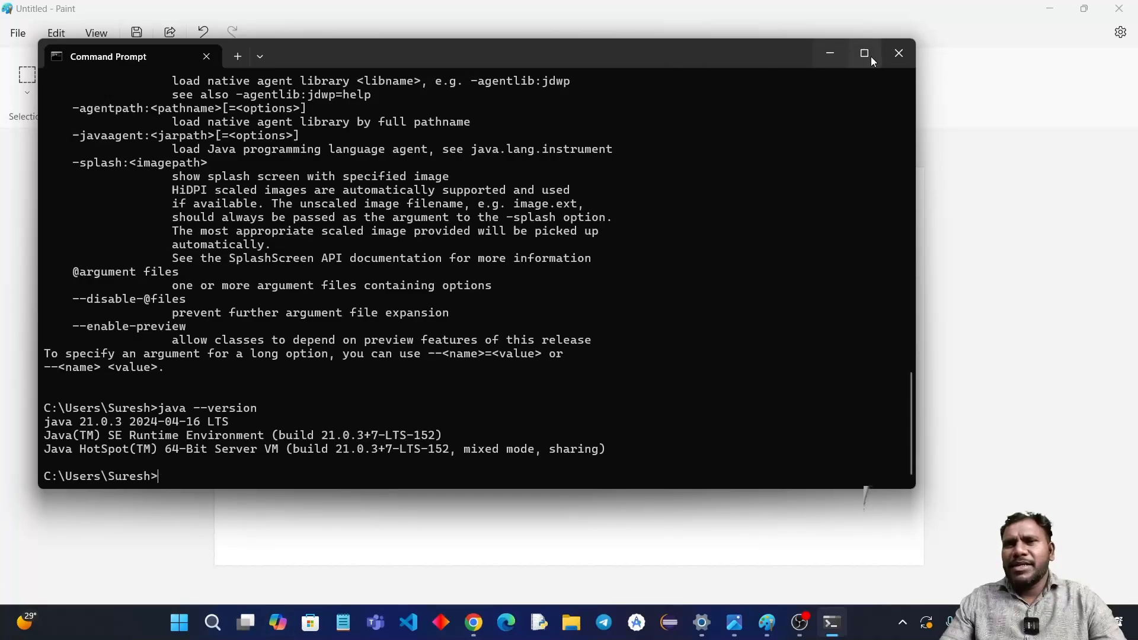
left_click(898, 53)
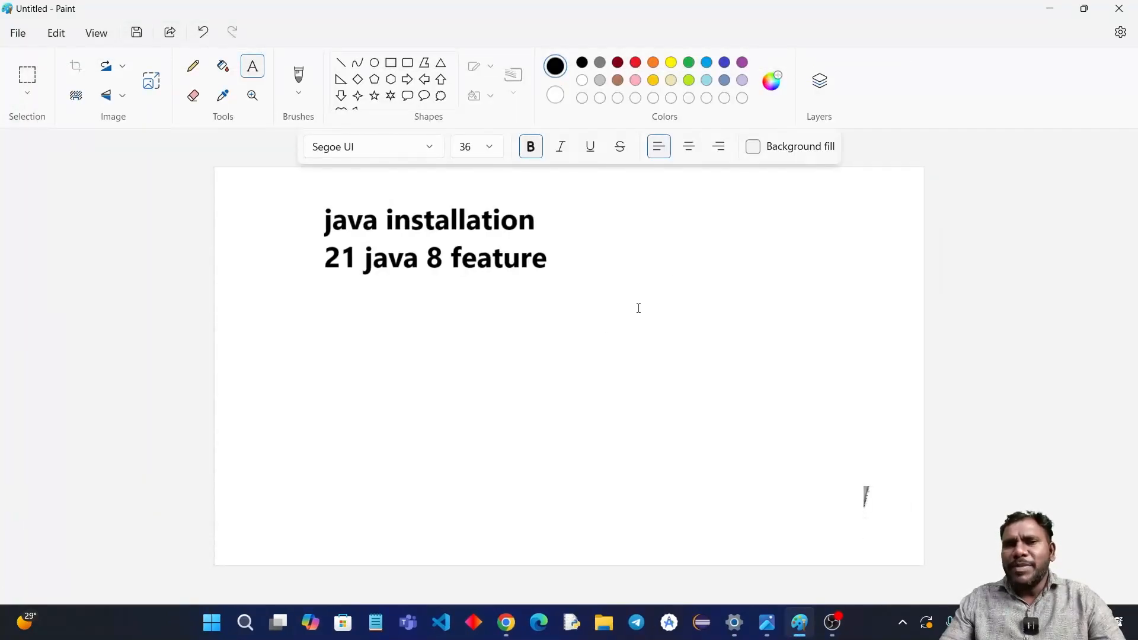
Step: Add a text box below the Java notes listing "Eclipse" and "vscode" on separate lines
left_click_drag(310, 311, 742, 459)
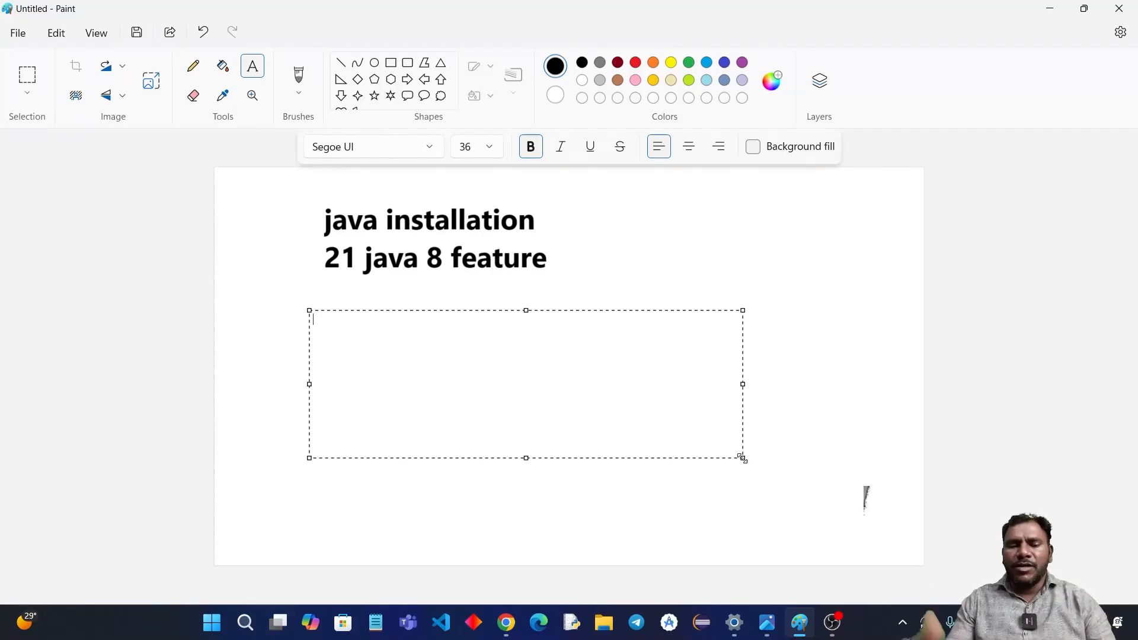
type("E")
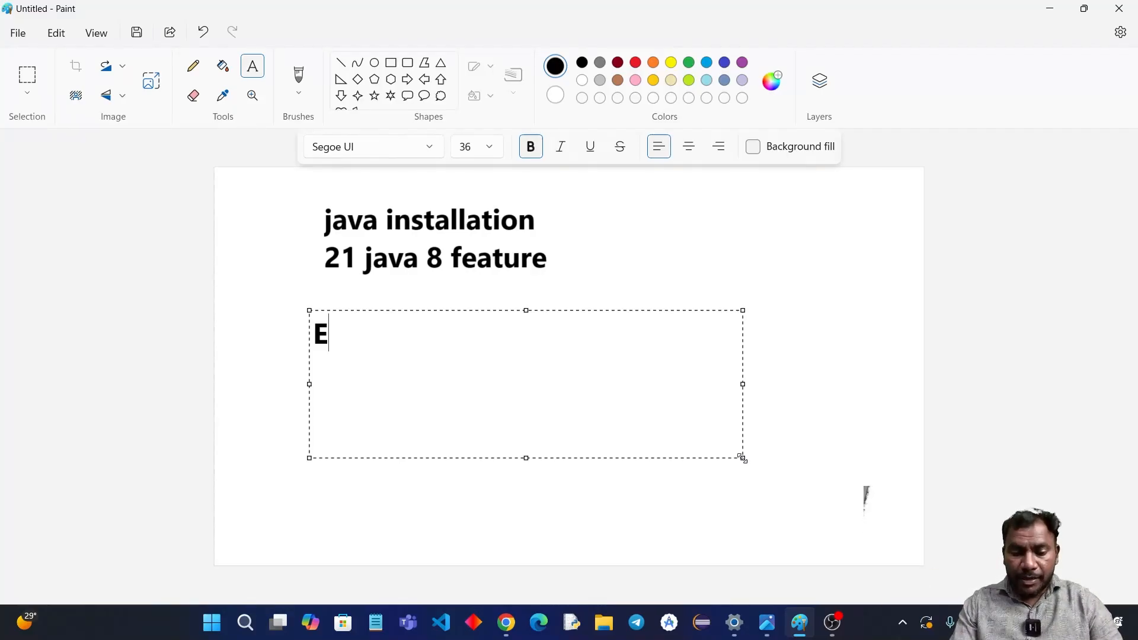
type("clops")
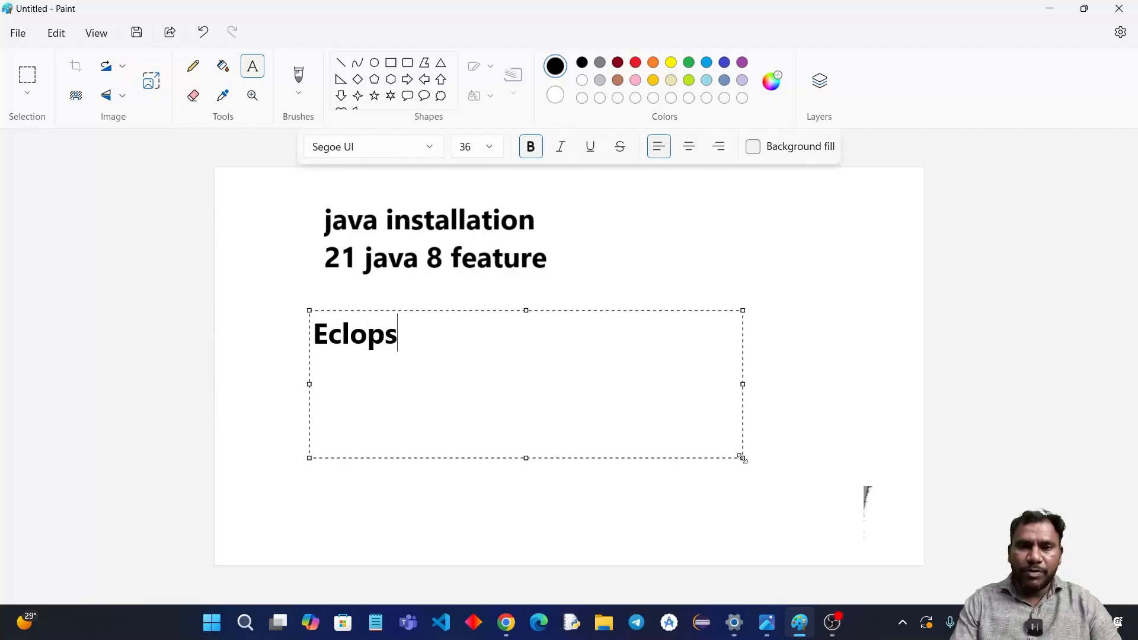
key("BackSpace")
key("BackSpace")
key("BackSpace")
key("BackSpace")
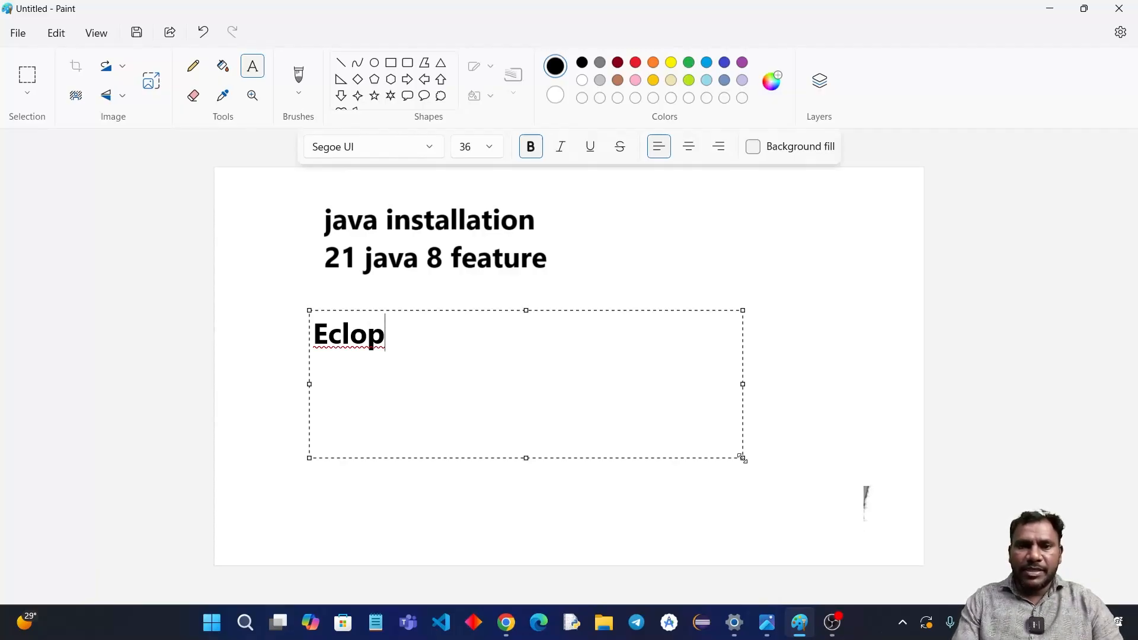
type("ipse ")
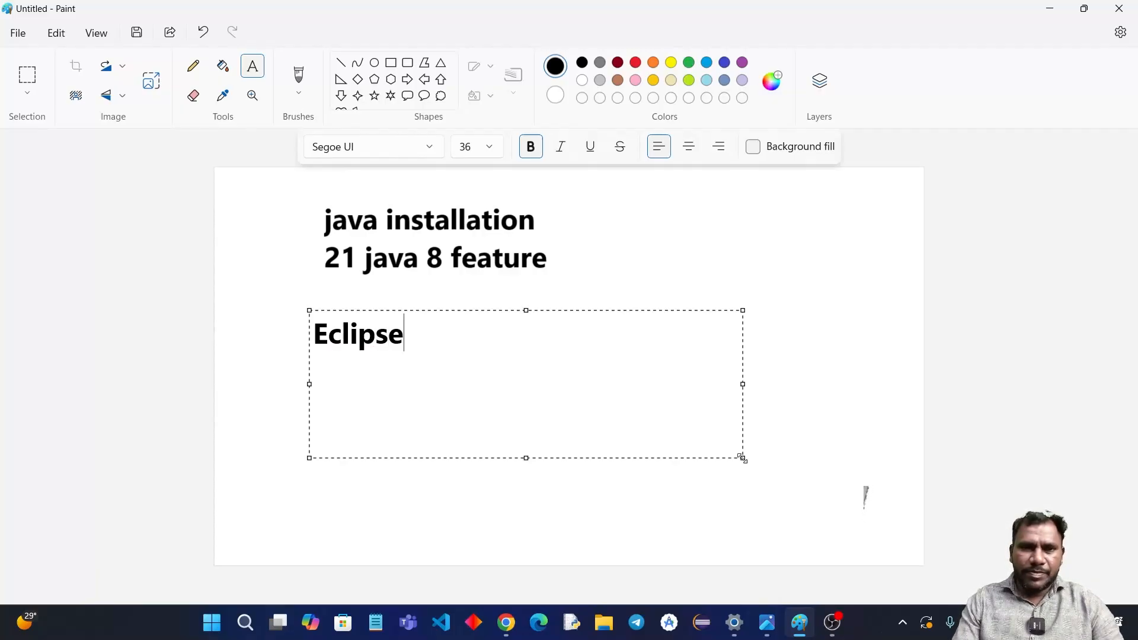
type("vscode")
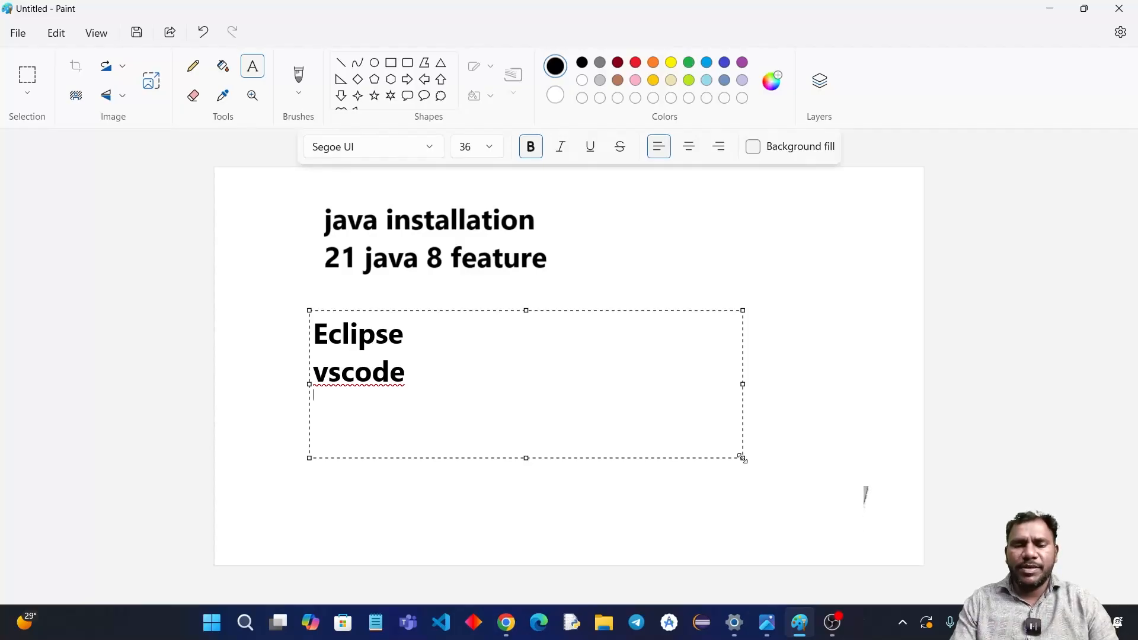
Step: Replace all text in the lower text box with "STS" and place it on the canvas
key("ctrl+a")
key("Delete")
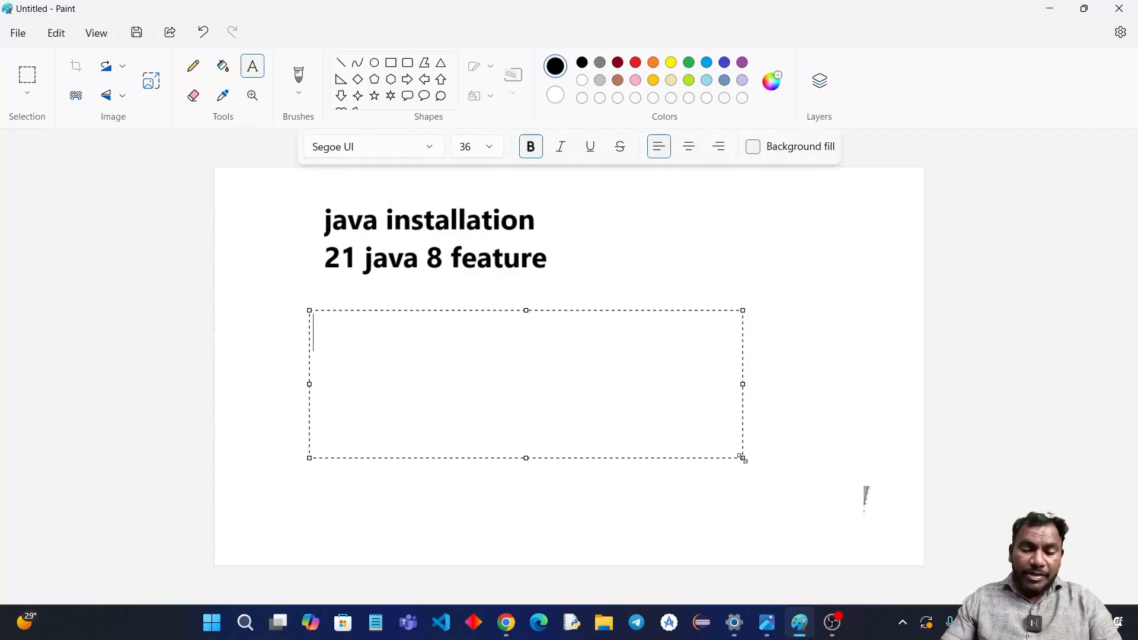
type("S")
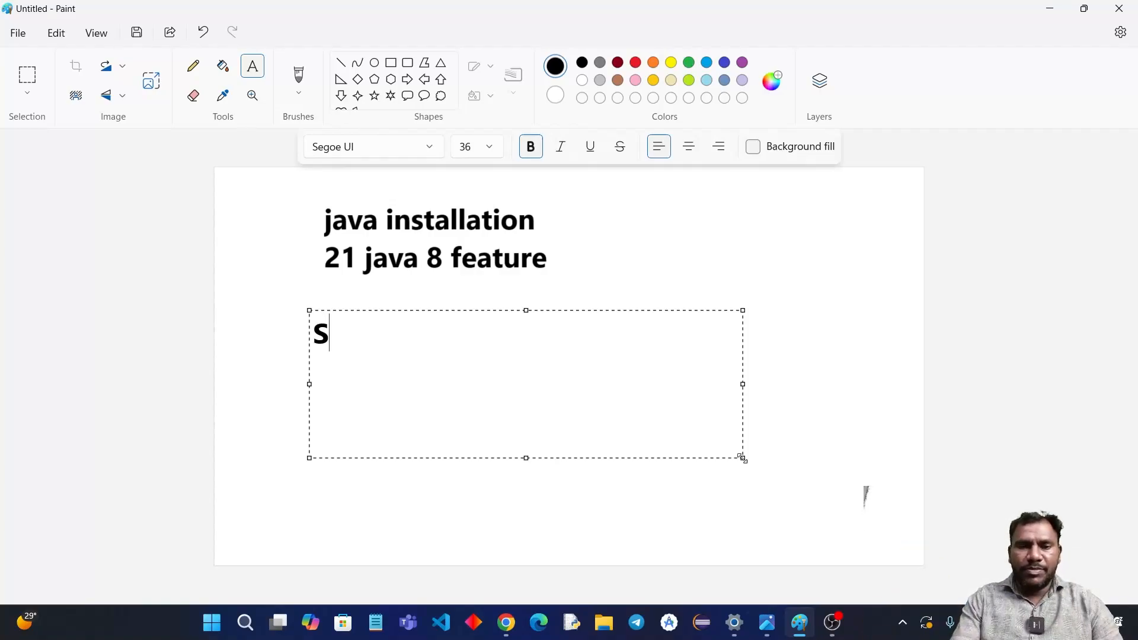
type("TS")
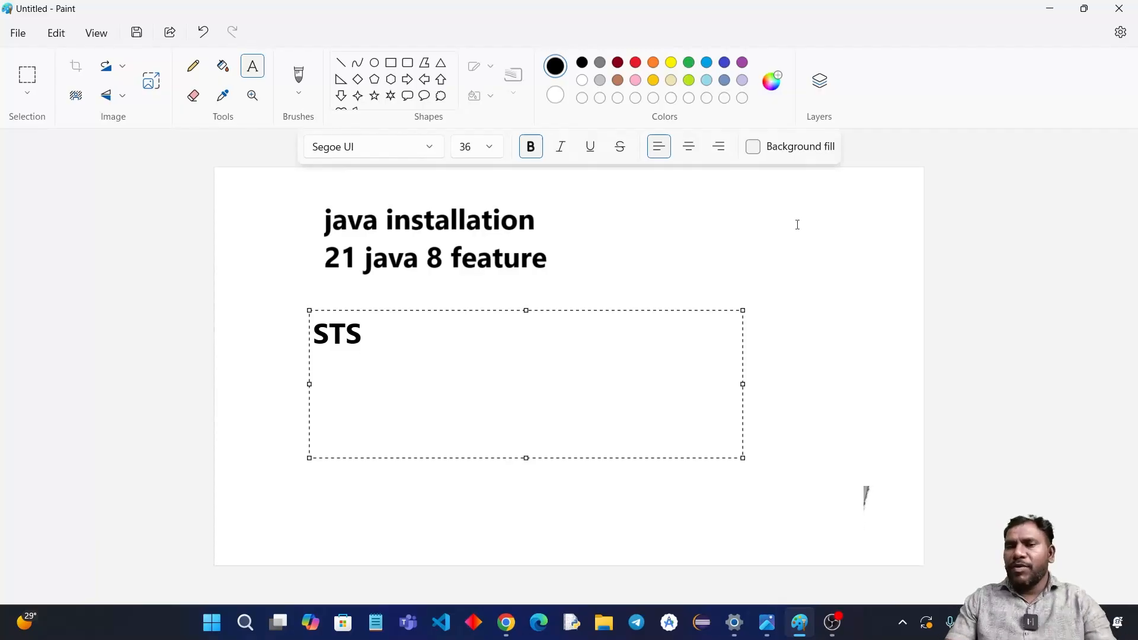
left_click(753, 242)
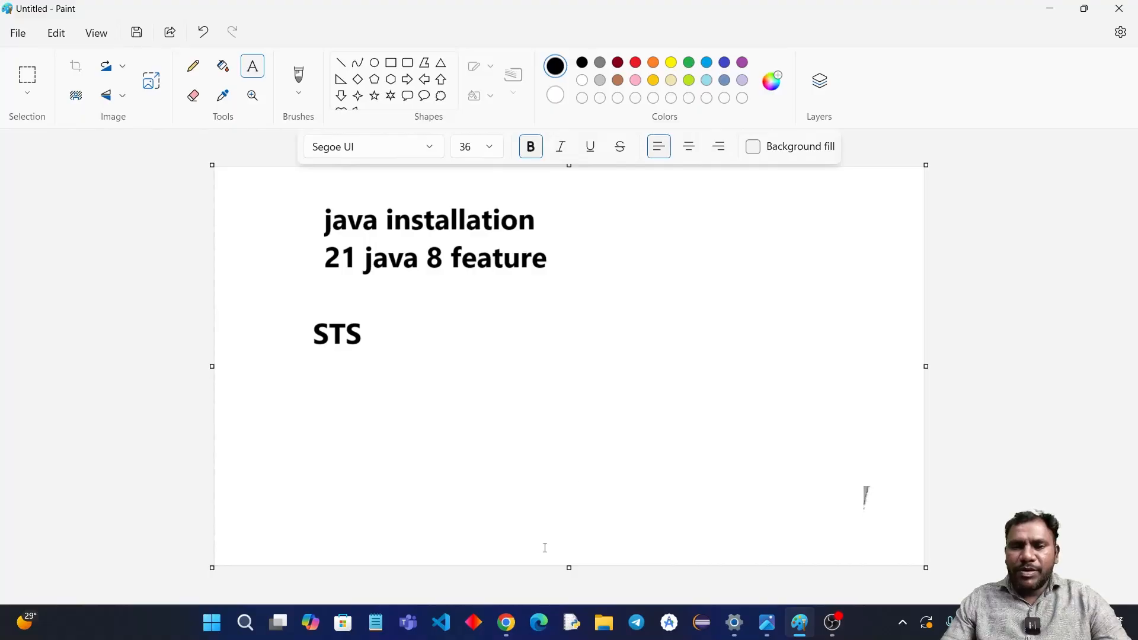
Step: Switch to Chrome and open the Spring Tools page at spring.io/tools
left_click(505, 623)
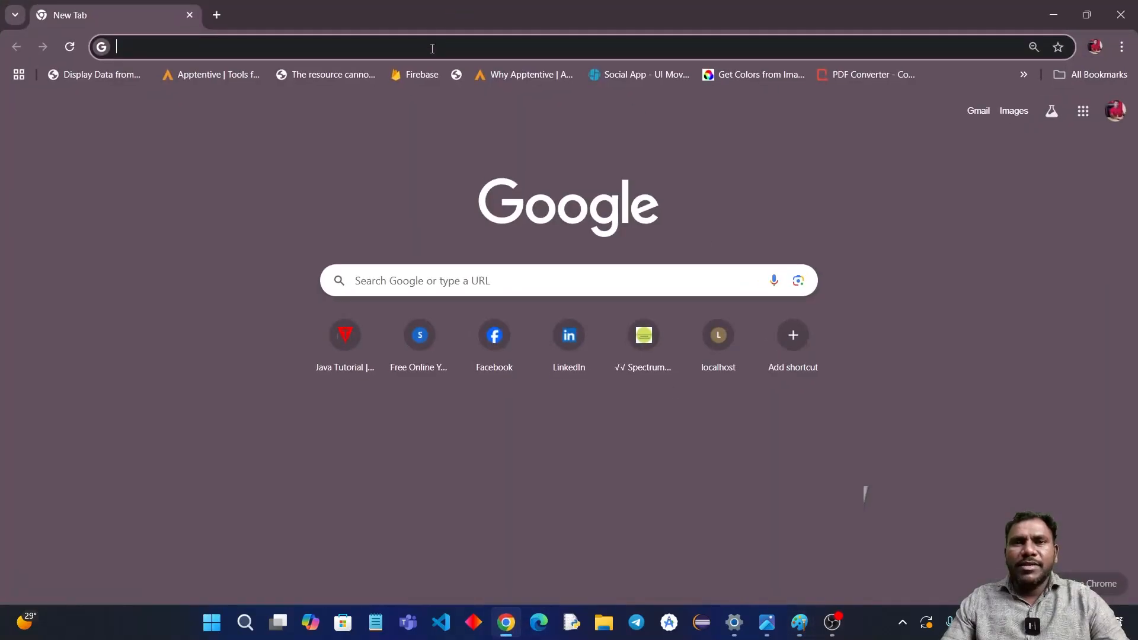
type("spring.io/tools")
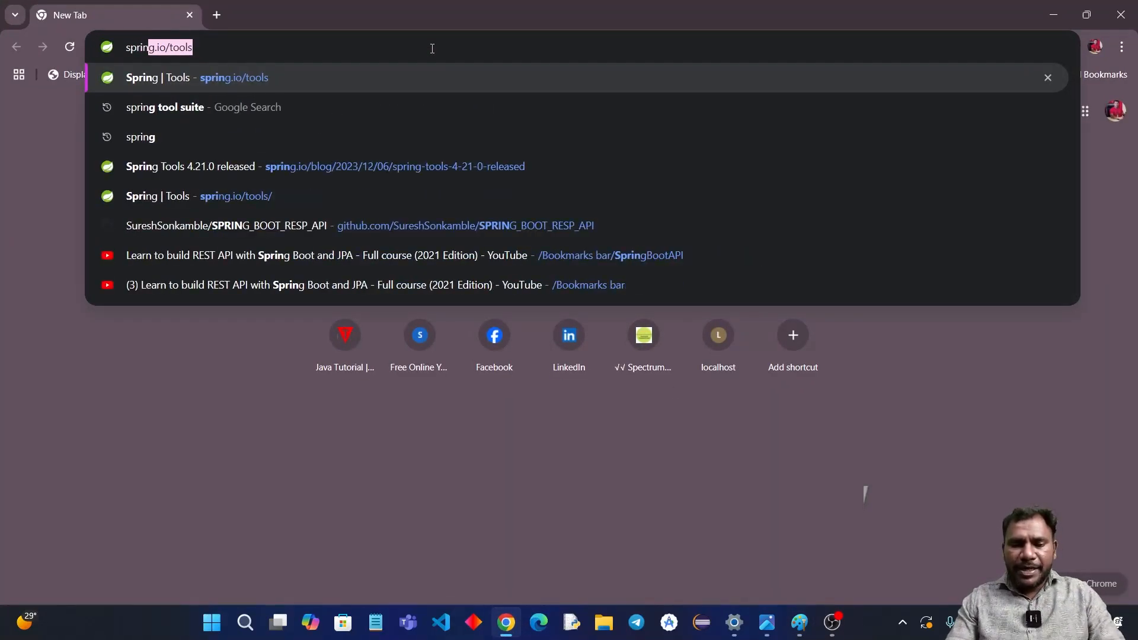
key("Return")
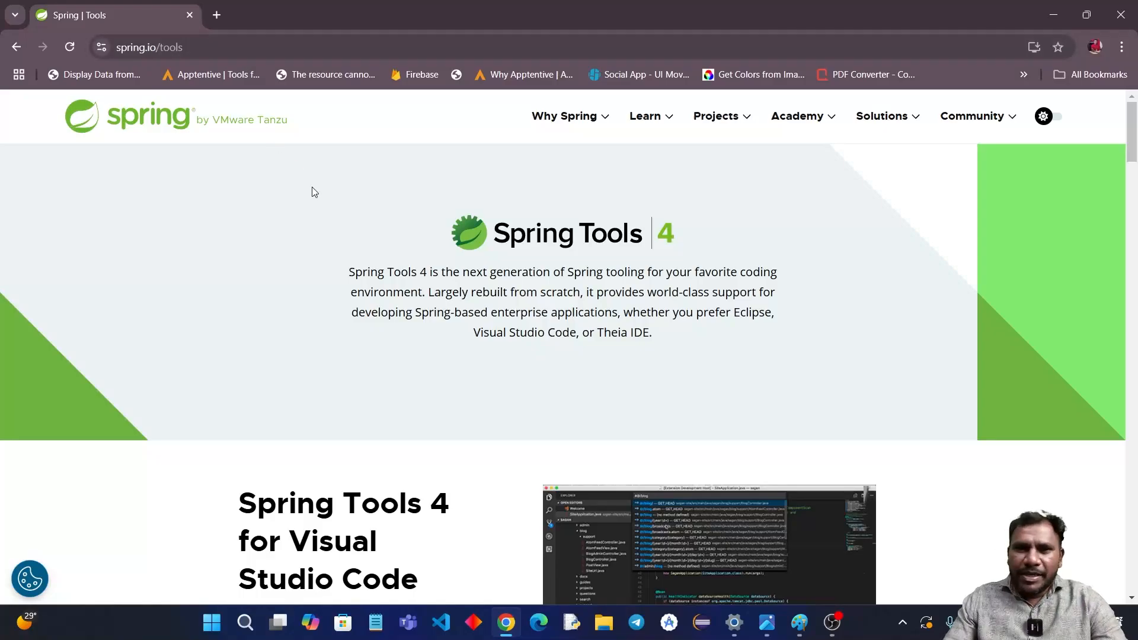
Step: Examine the Spring Tools 4 download options for Visual Studio Code, Eclipse and Theia, including the Eclipse builds for each operating system
scroll(313, 190, "down", 5)
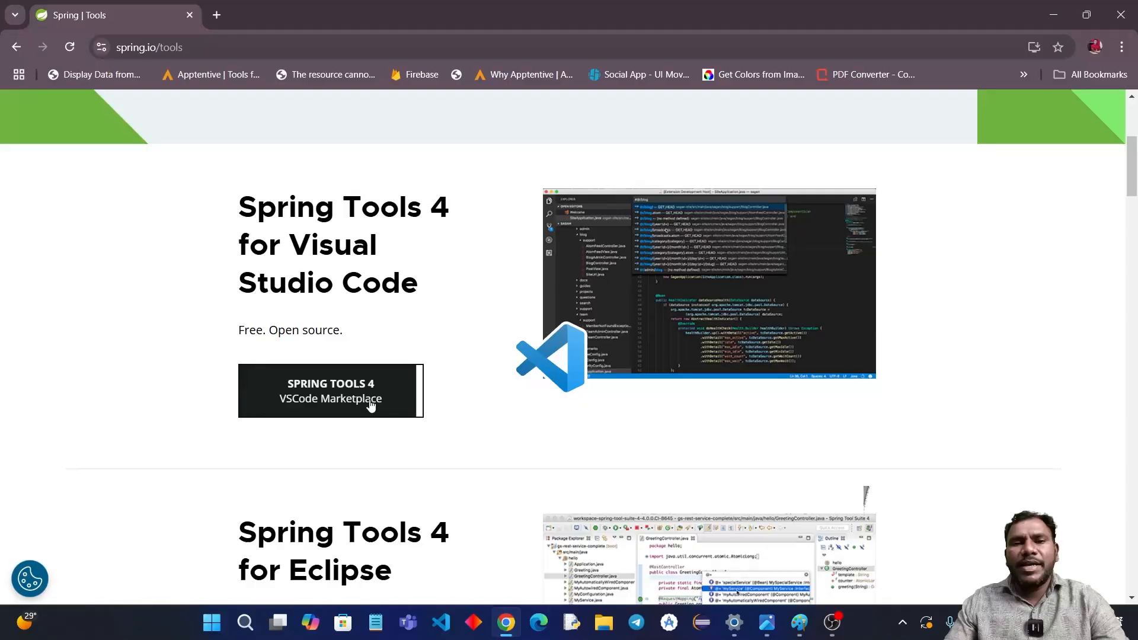
scroll(591, 208, "down", 3)
scroll(590, 209, "down", 5)
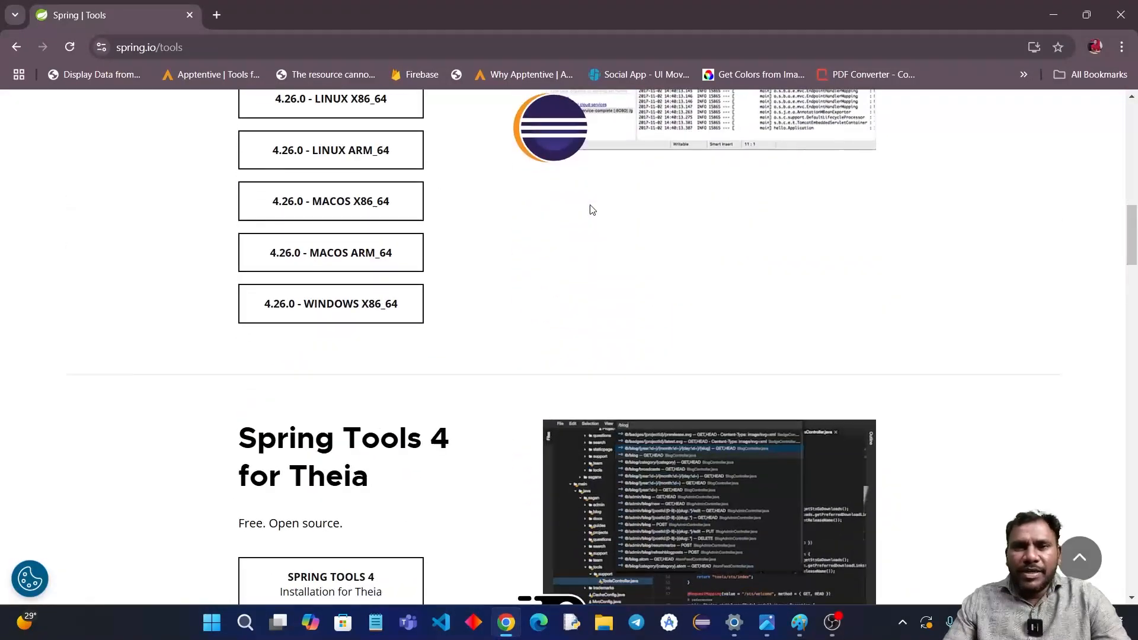
scroll(439, 411, "down", 2)
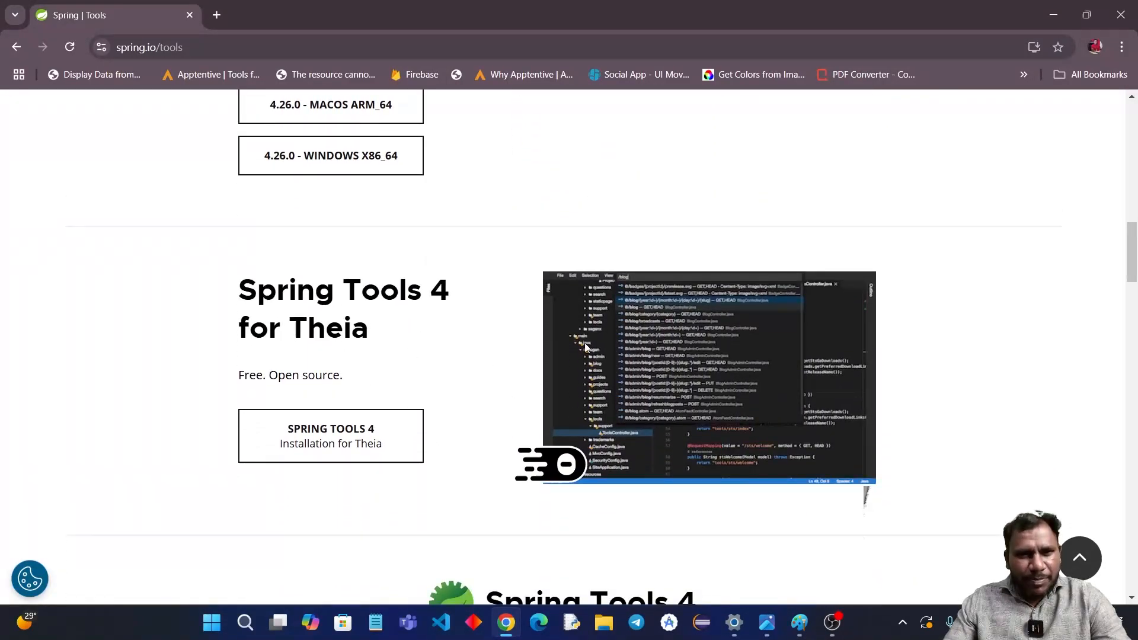
scroll(674, 399, "up", 3)
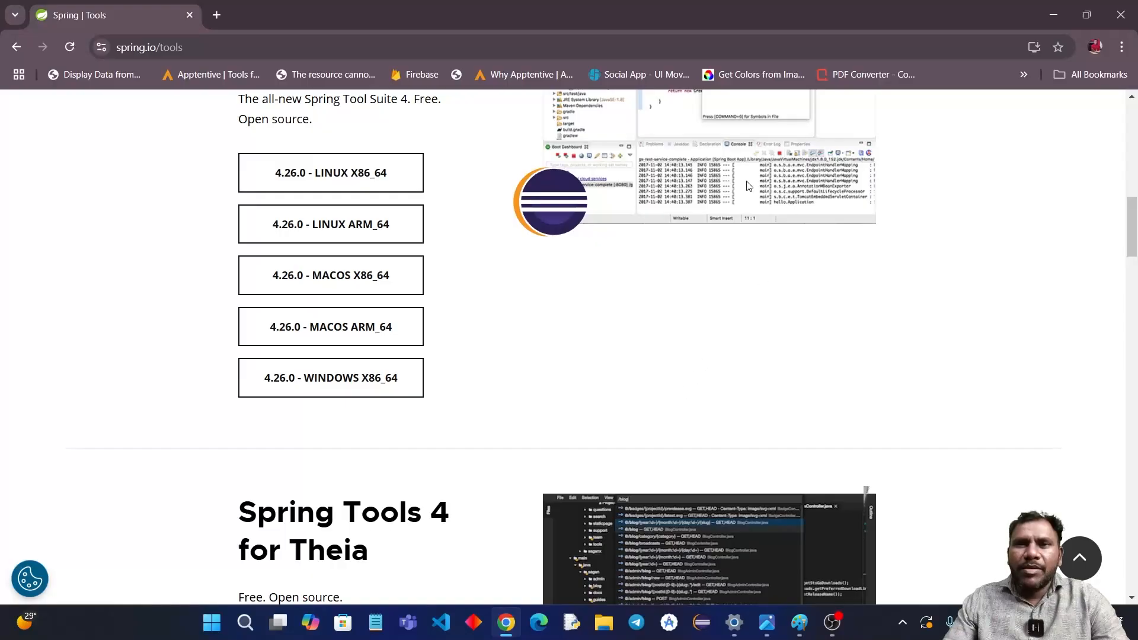
scroll(745, 186, "up", 3)
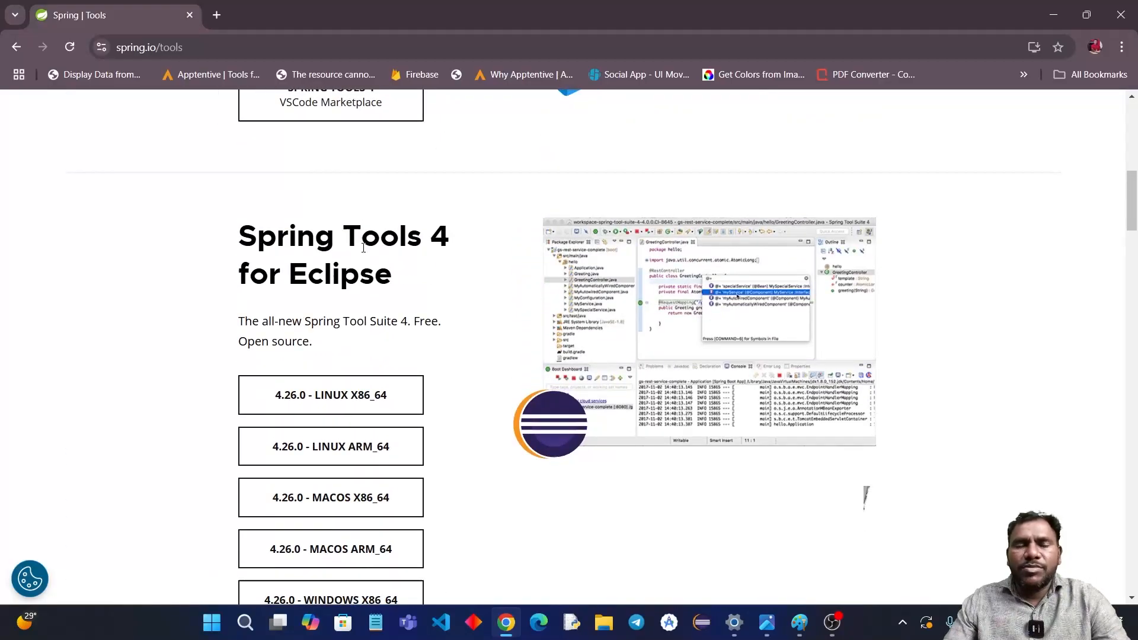
scroll(363, 248, "down", 1)
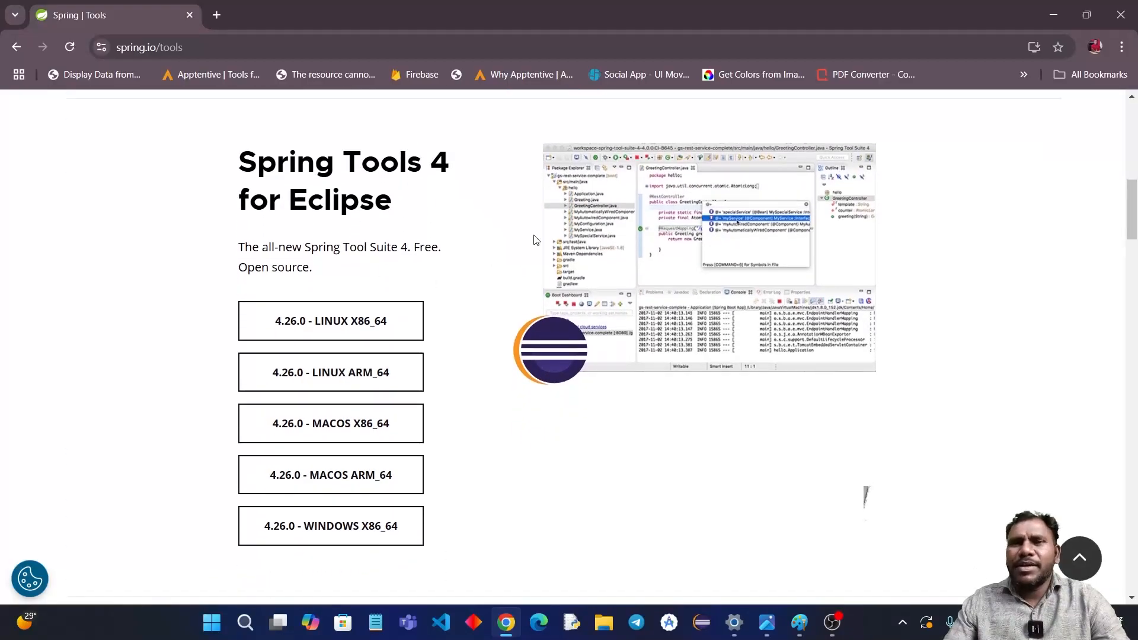
scroll(434, 230, "down", 2)
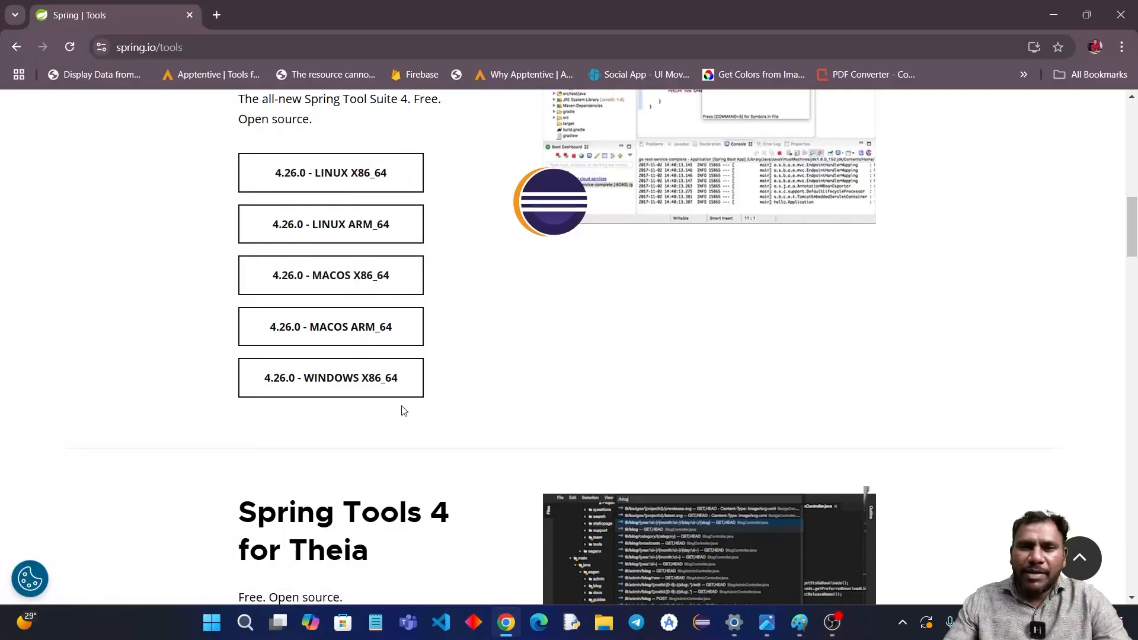
Step: Request the 4.26.0 Windows x86_64 download of Spring Tools 4 for Eclipse, then cancel saving the file
left_click(342, 382)
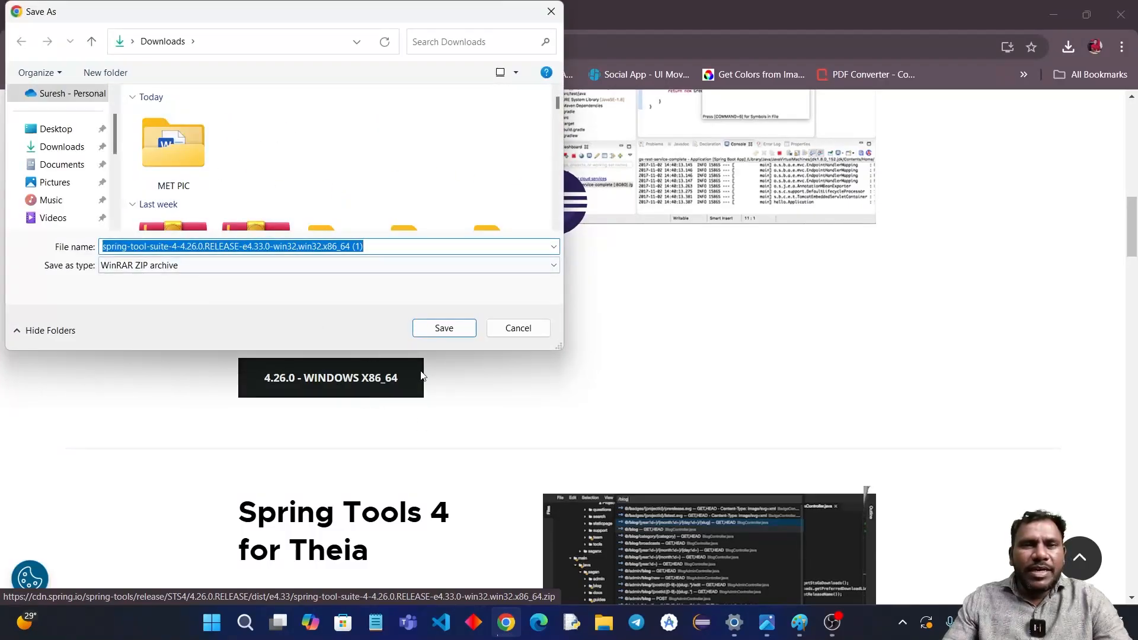
left_click(539, 329)
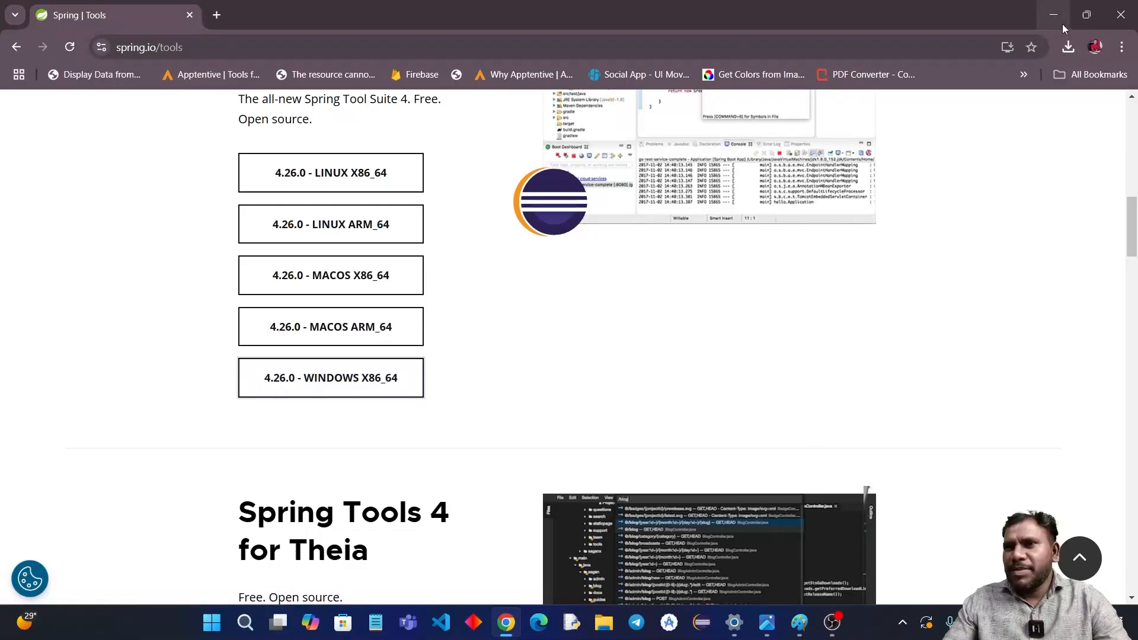
Step: Switch to File Explorer, open the Downloads folder in a maximized window and locate the spring-tool-suite-4-4.26.0 archive
left_click(601, 633)
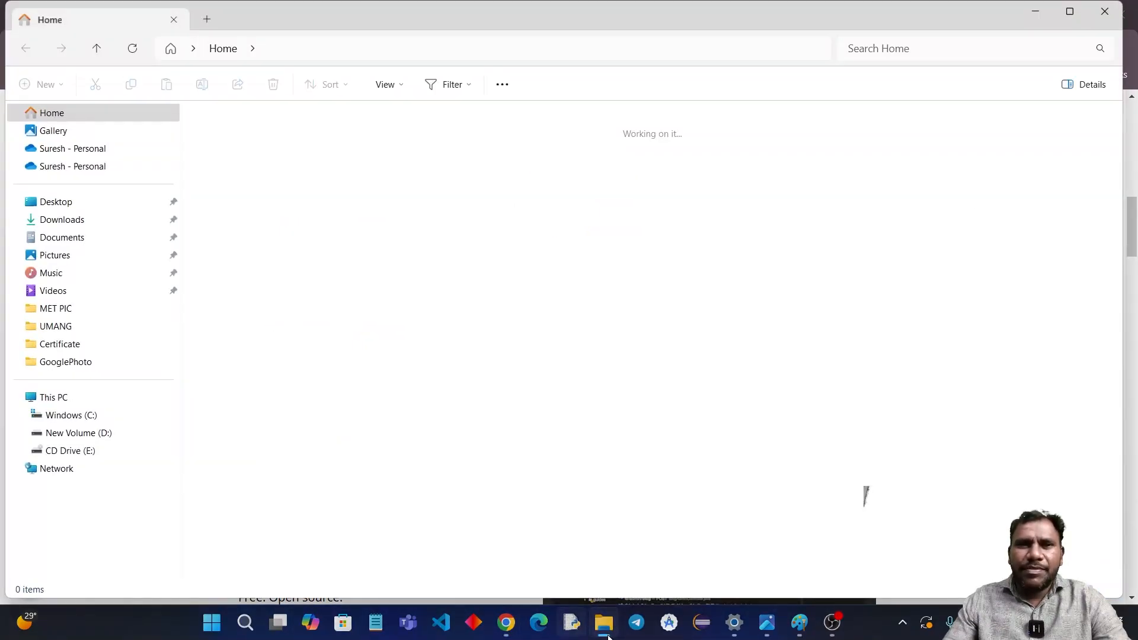
left_click(73, 222)
scroll(637, 200, "down", 2)
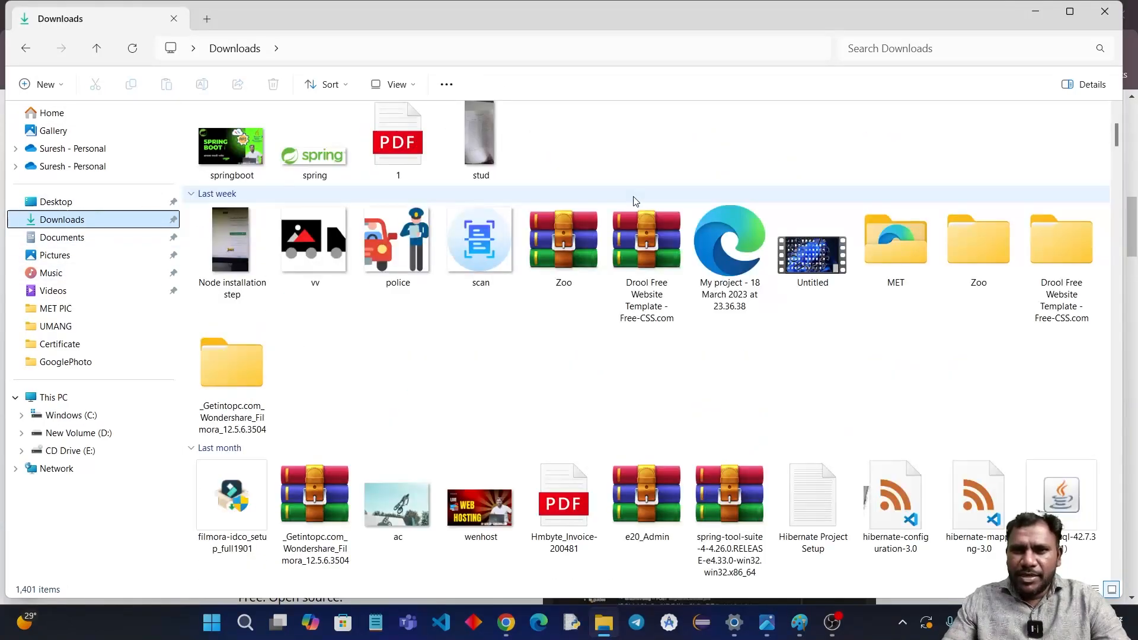
scroll(762, 399, "down", 10)
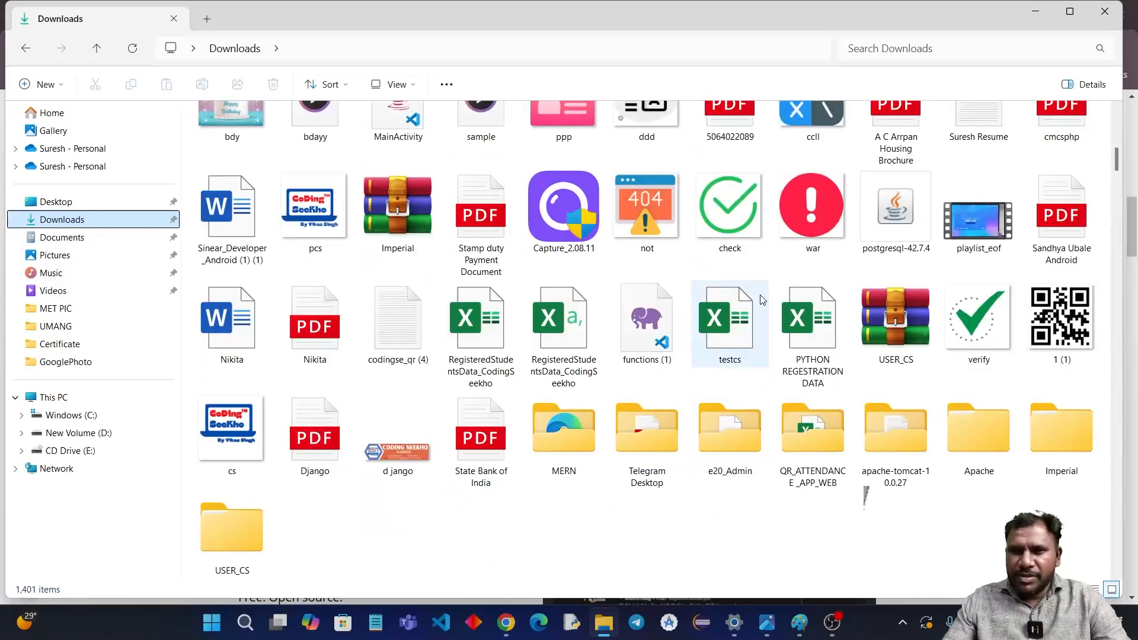
left_click(1070, 11)
scroll(1137, 194, "up", 5)
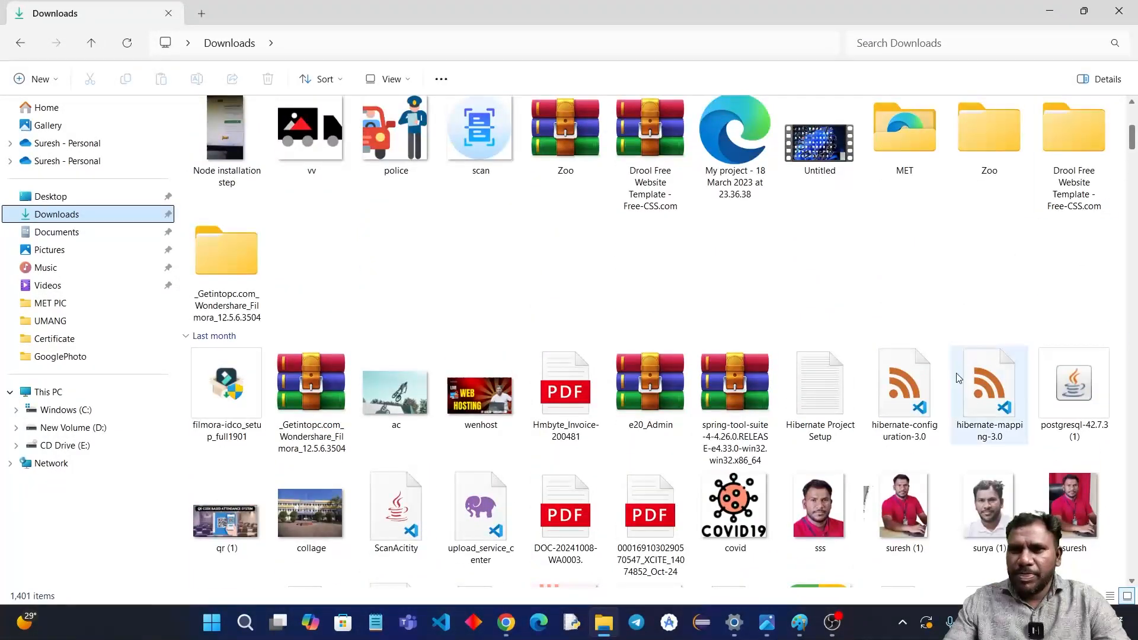
Step: Extract the spring-tool-suite-4-4.26.0 archive with WinRAR into a folder of the same name
left_click(737, 385)
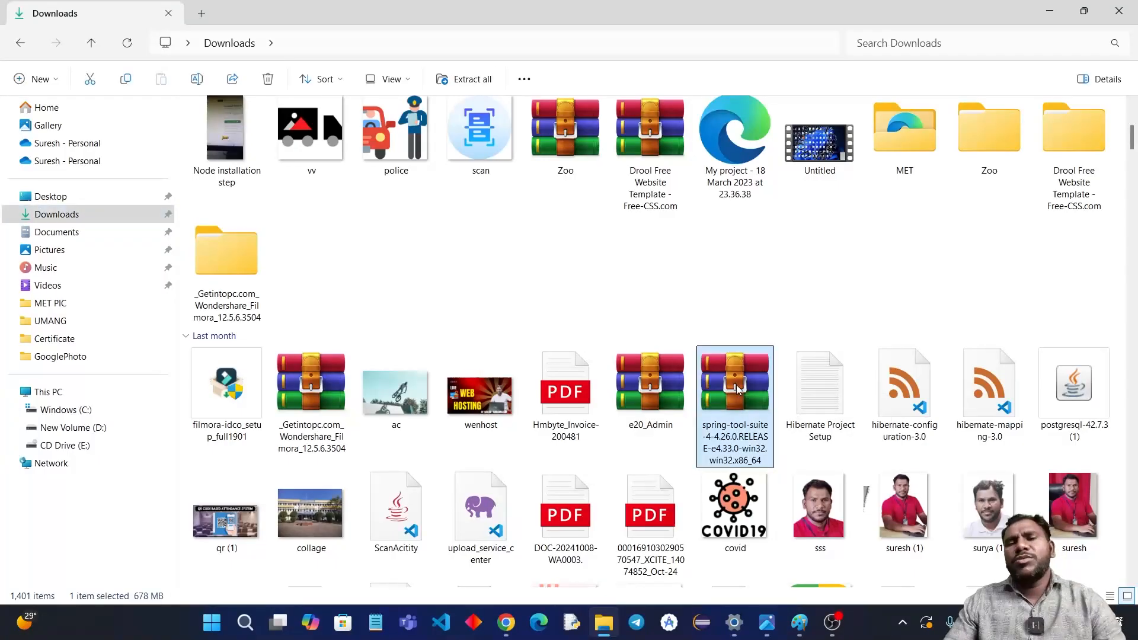
right_click(736, 386)
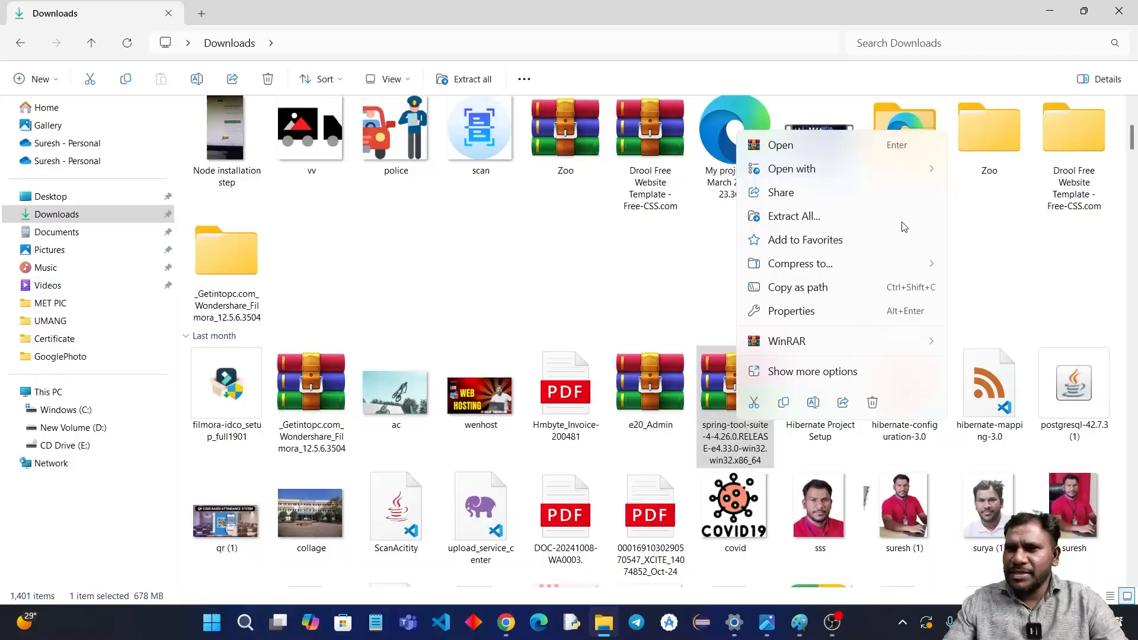
left_click(925, 343)
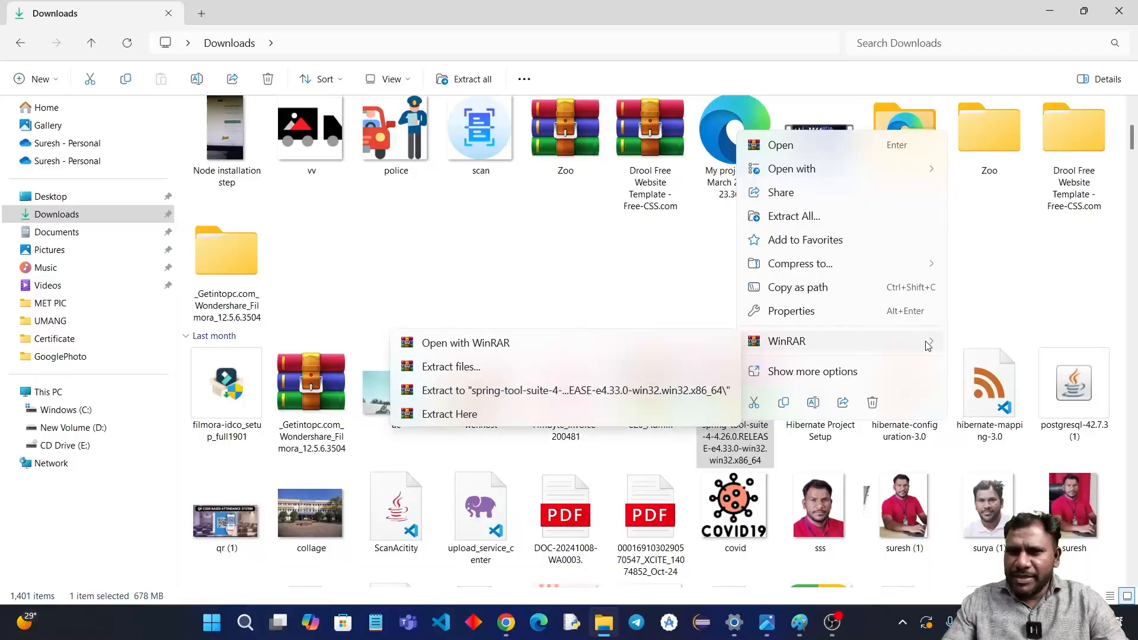
left_click(566, 391)
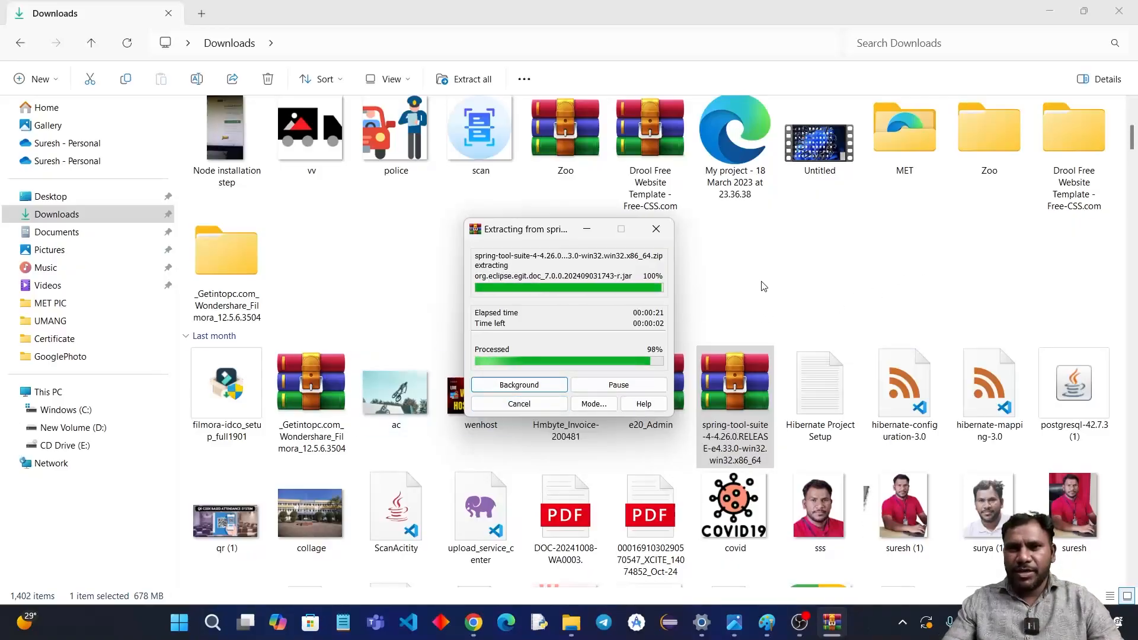
Step: Examine the extracted sts-4.26.0.RELEASE folder for the SpringToolSuite4 application, then close File Explorer
scroll(758, 291, "up", 5)
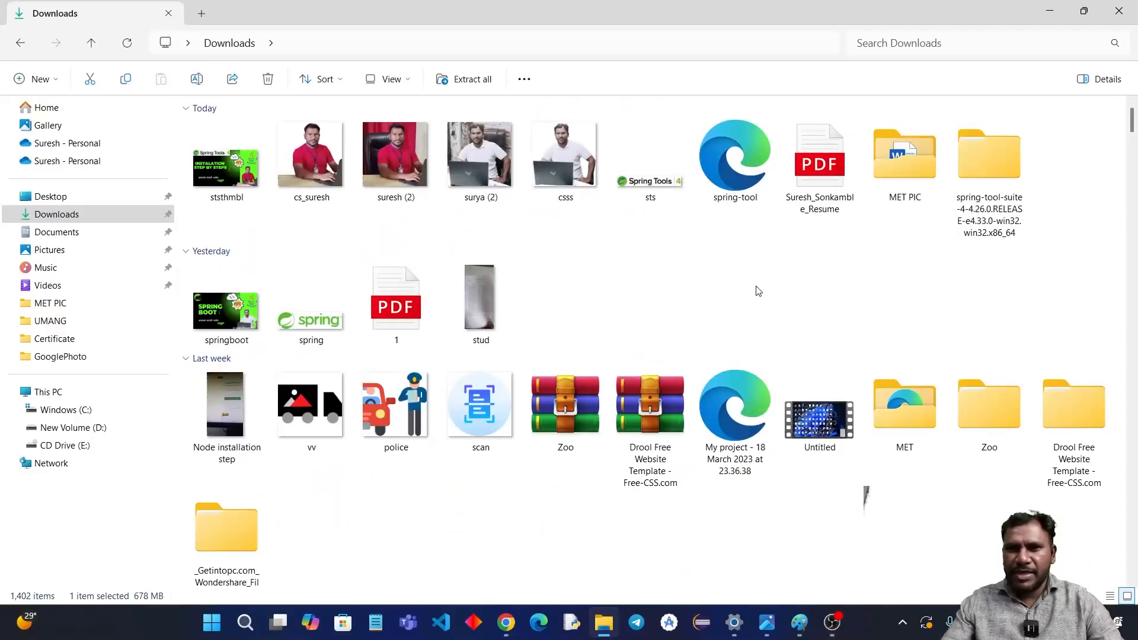
scroll(758, 291, "down", 3)
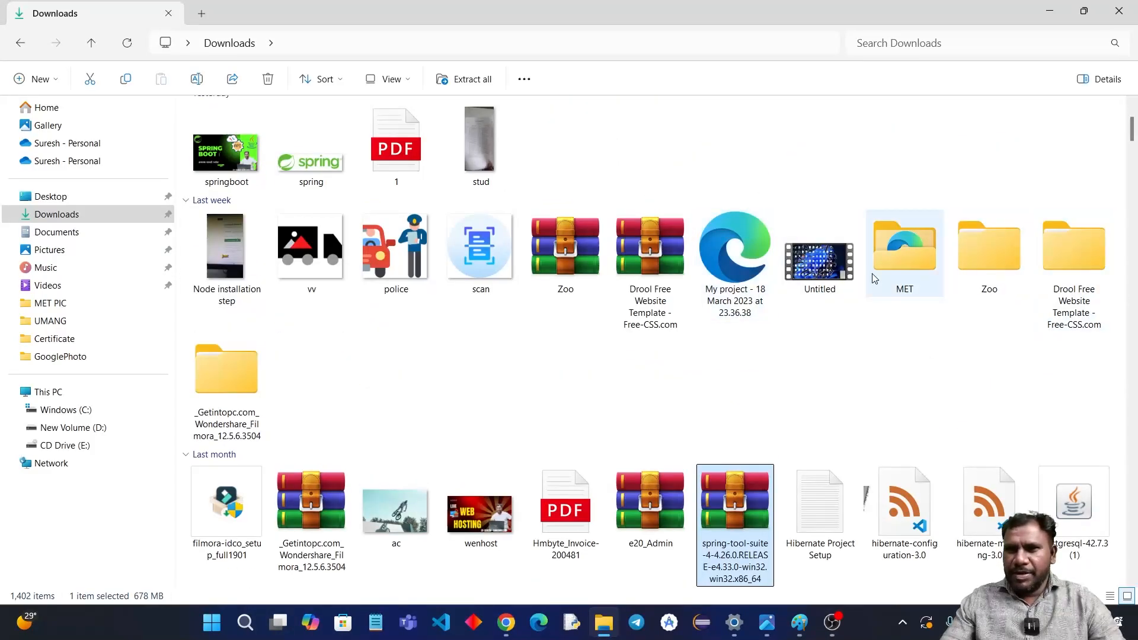
scroll(869, 274, "up", 3)
double_click(972, 173)
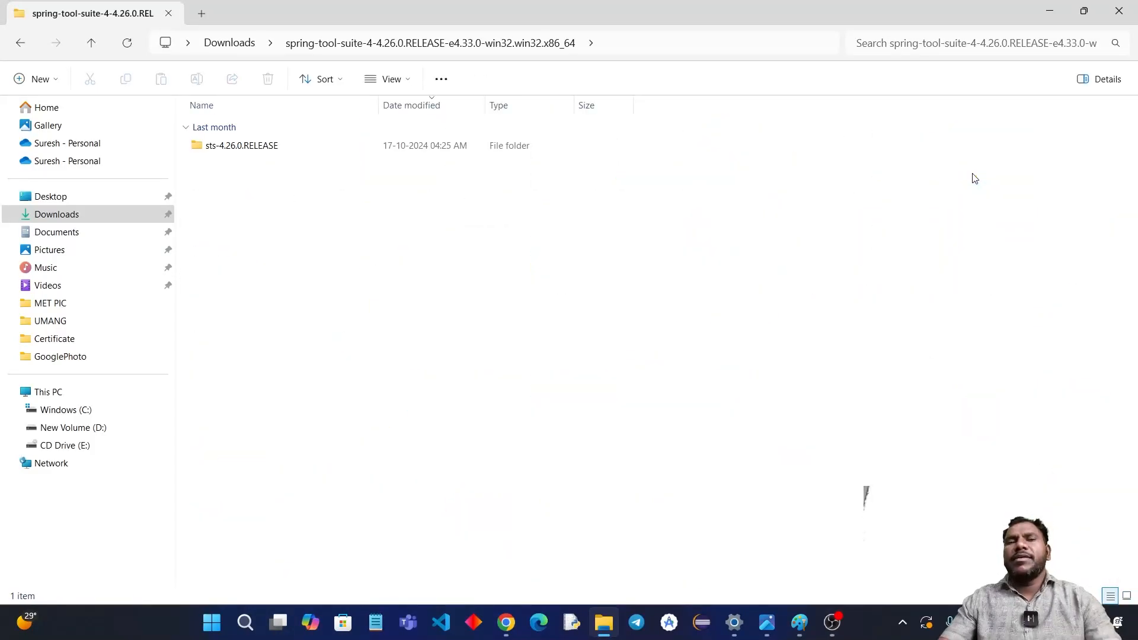
double_click(284, 150)
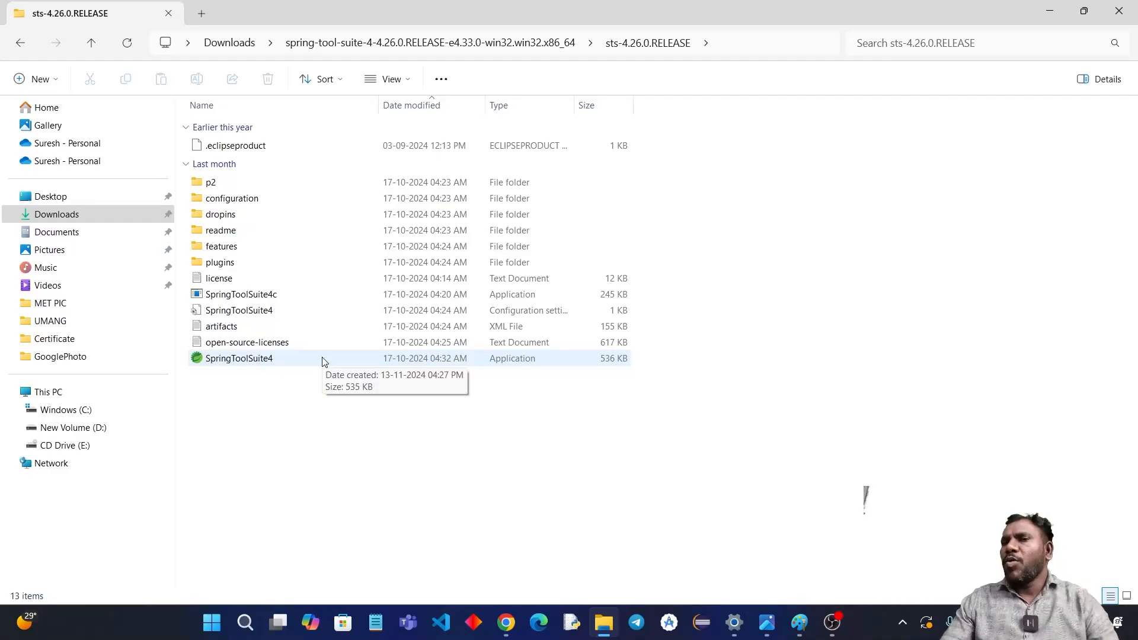
left_click(1125, 11)
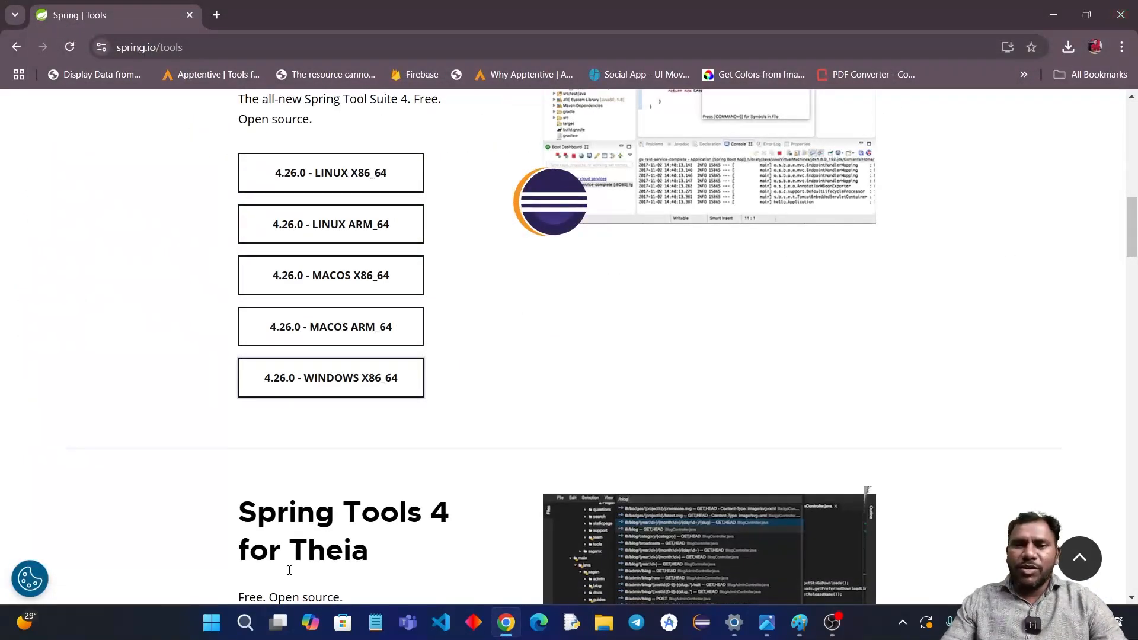
Step: Launch SpringToolSuite4 from Windows search with D:\SPRING_BOOT as the workspace
left_click(245, 622)
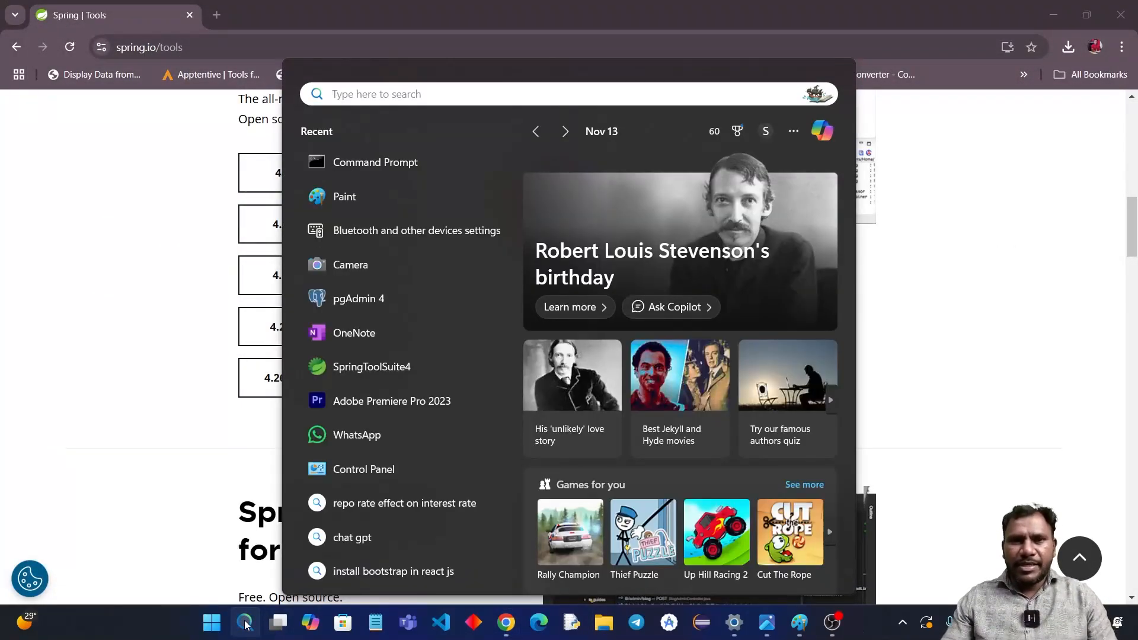
left_click(399, 367)
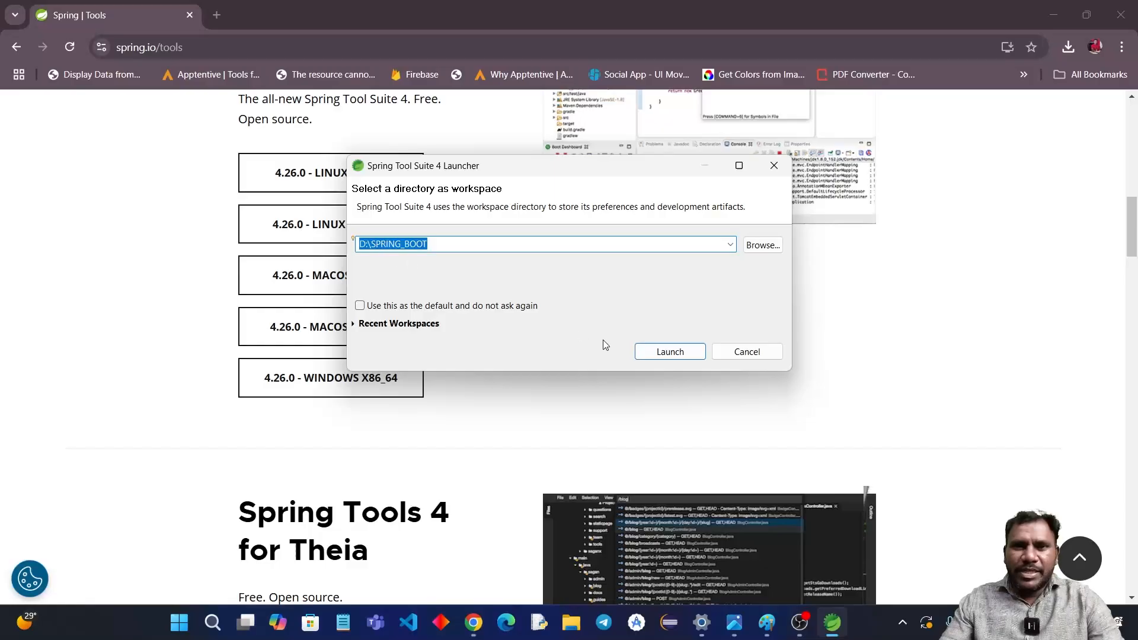
left_click(653, 355)
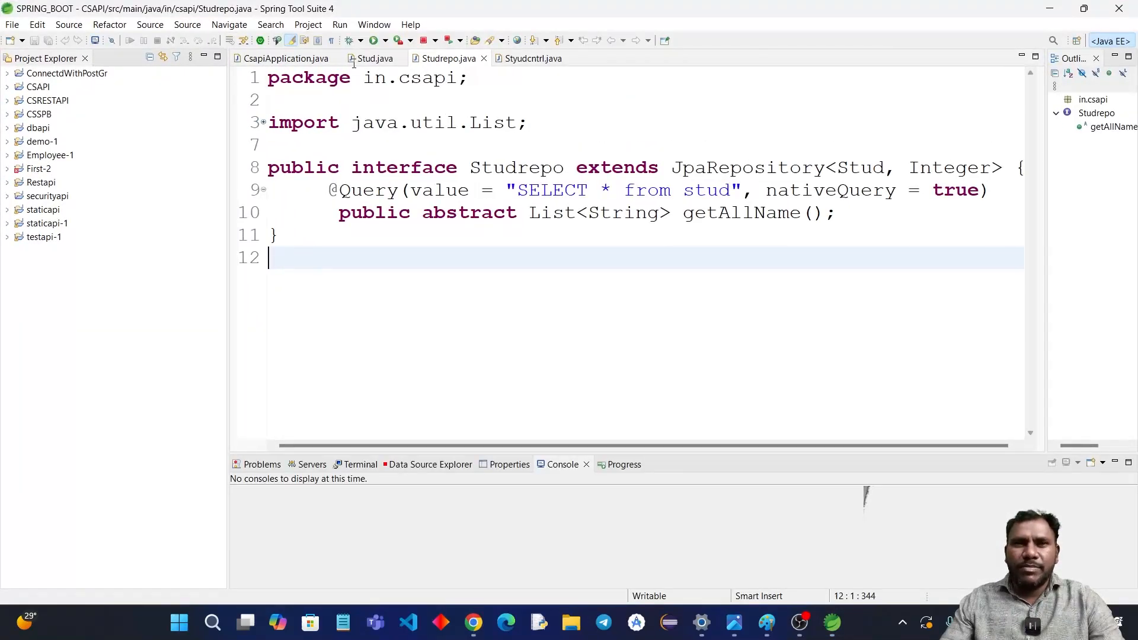
Step: Close the open editors CsapiApplication.java, Stud.java, Studrepo.java and Styudcntrl.java
left_click(336, 59)
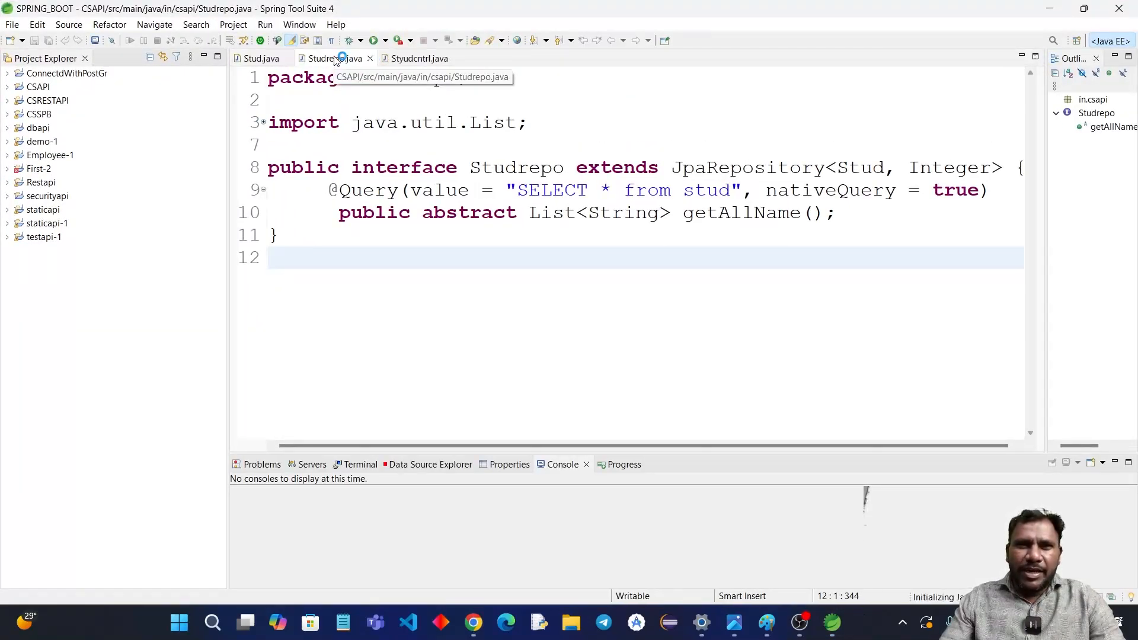
left_click(287, 58)
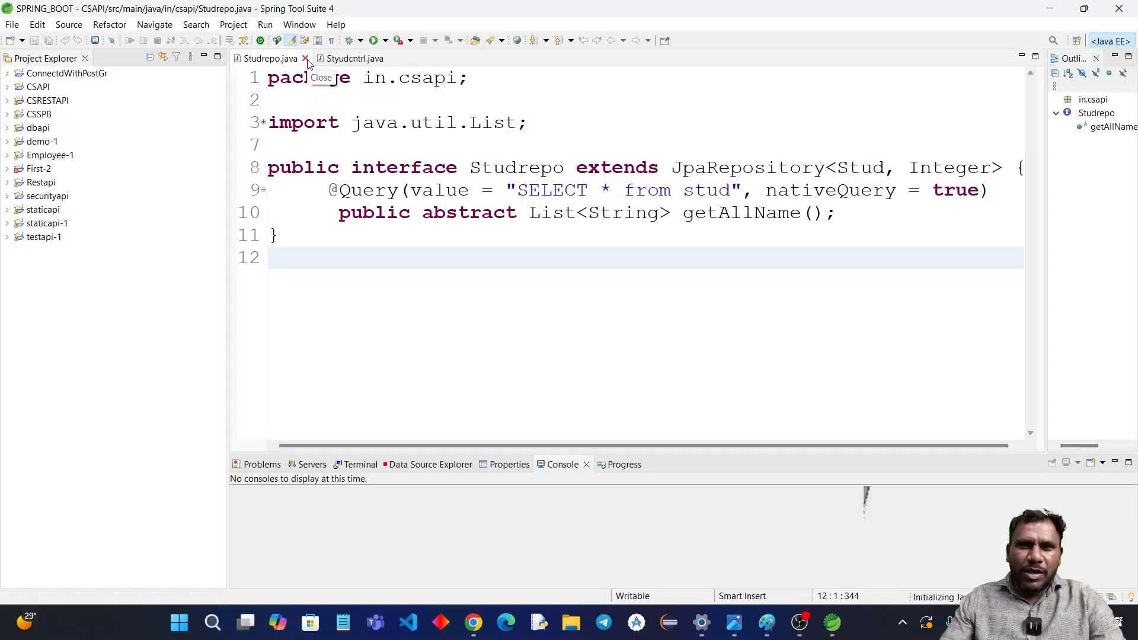
left_click(306, 59)
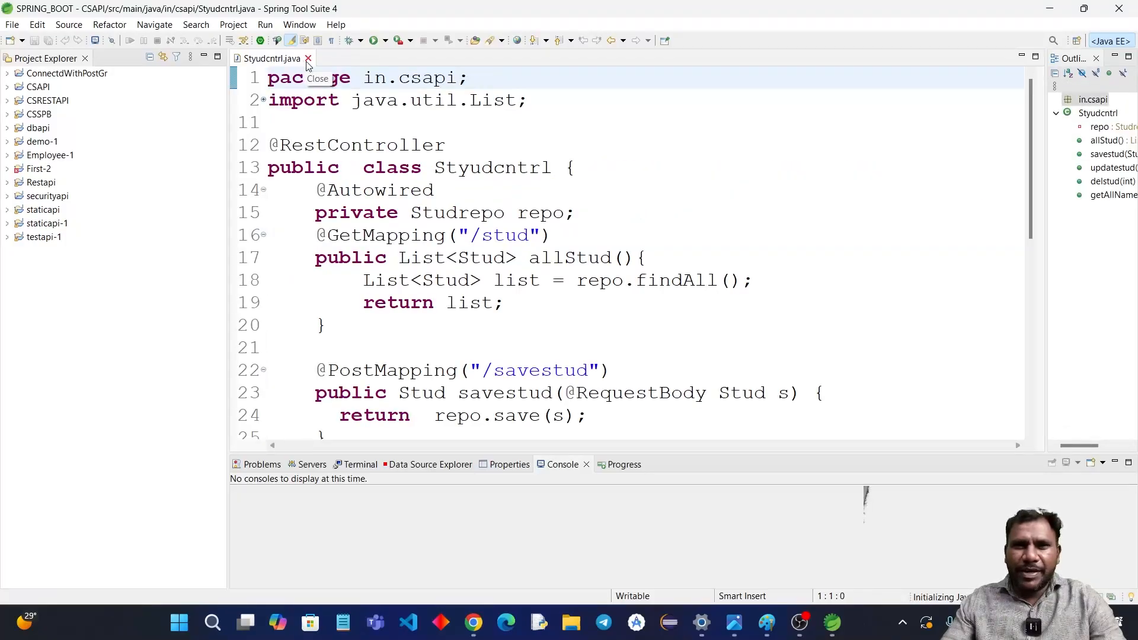
left_click(308, 58)
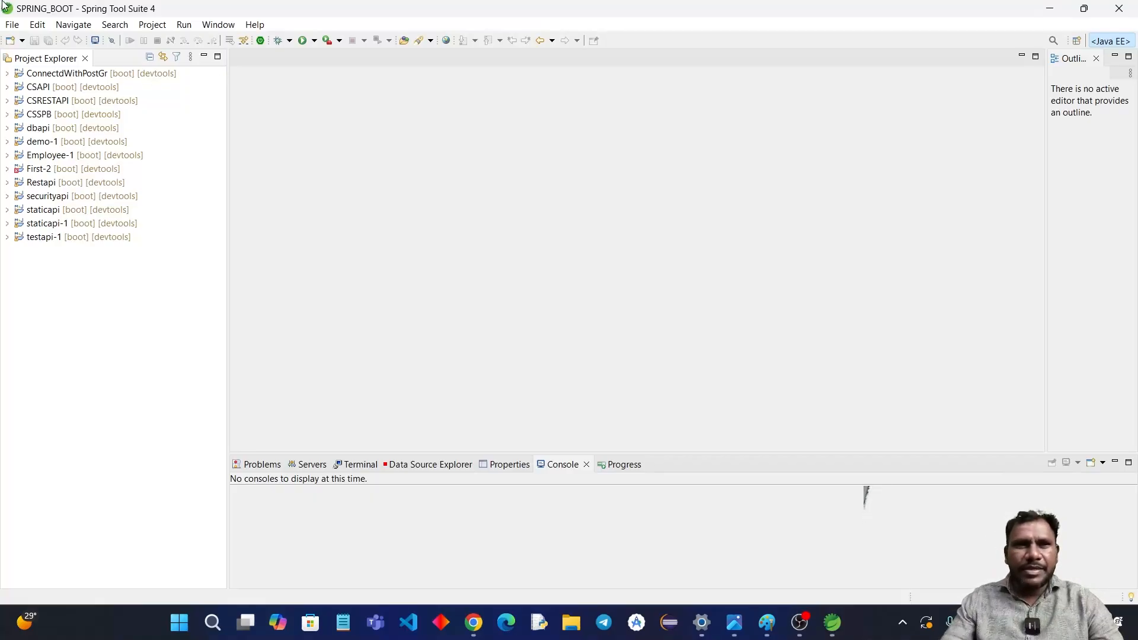
left_click(11, 25)
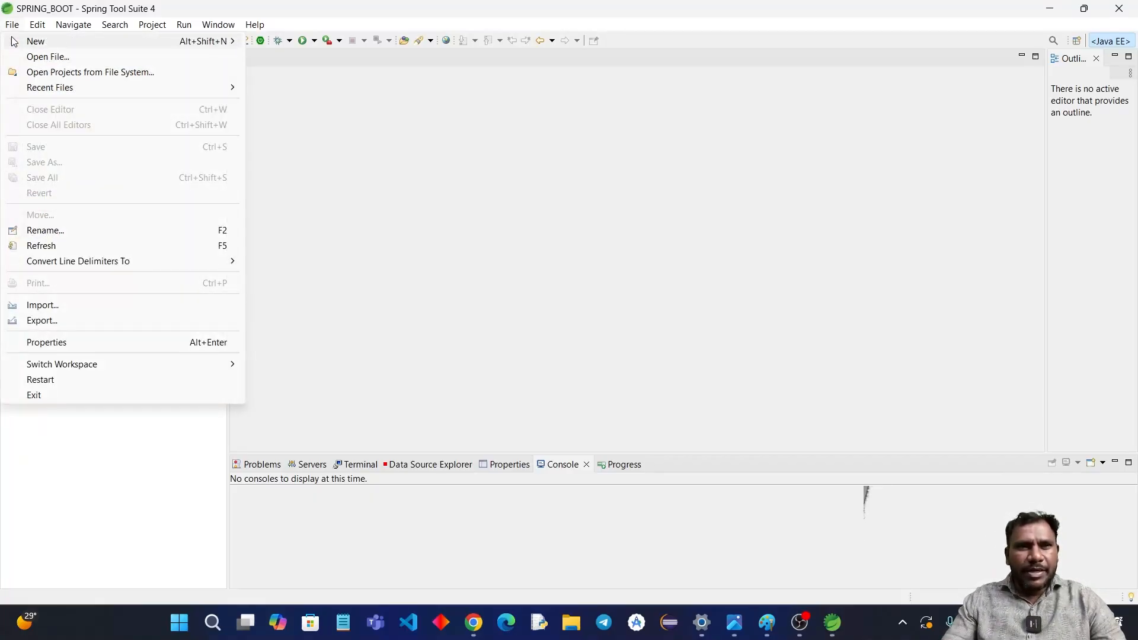
mouse_move(36, 48)
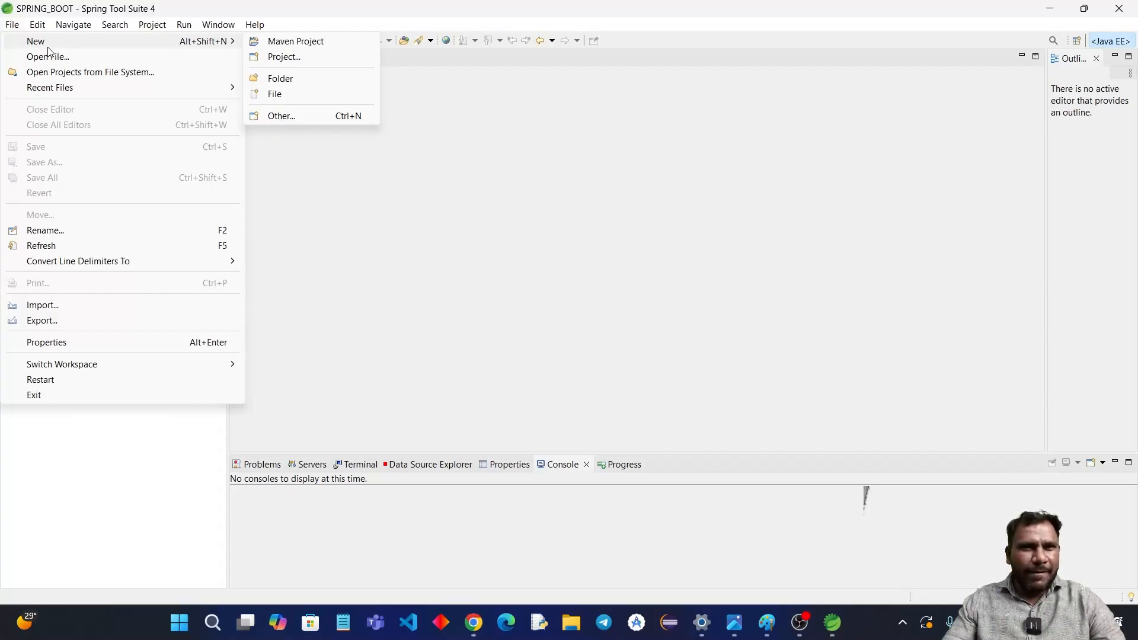
left_click(286, 57)
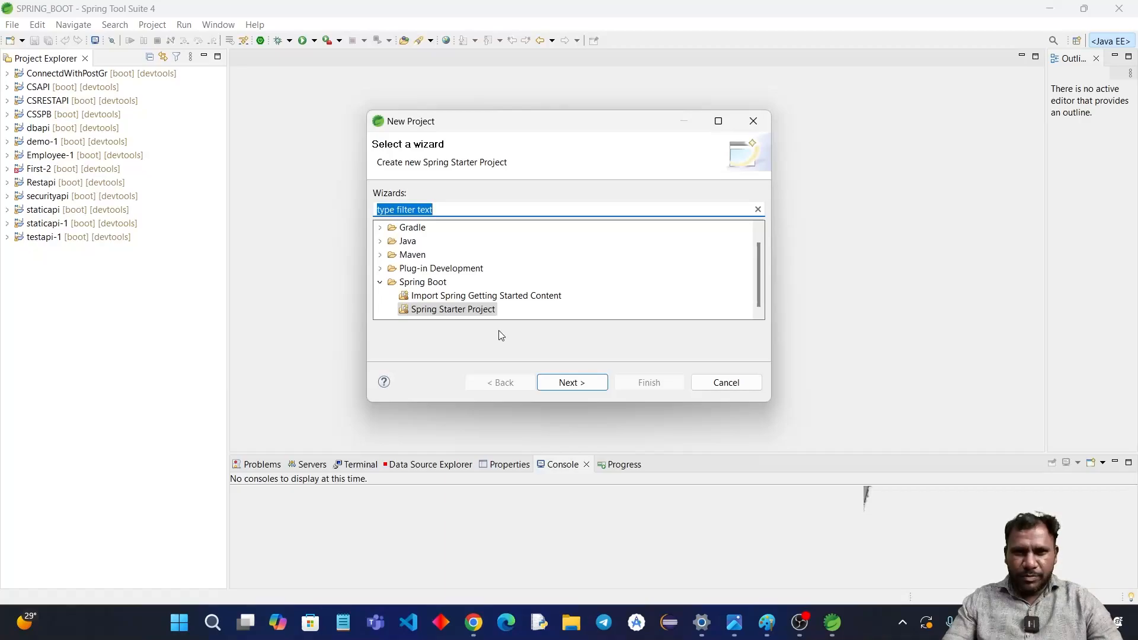
left_click(753, 121)
Step: Start a new project with the Spring Starter Project wizard and proceed to its project details
left_click(12, 25)
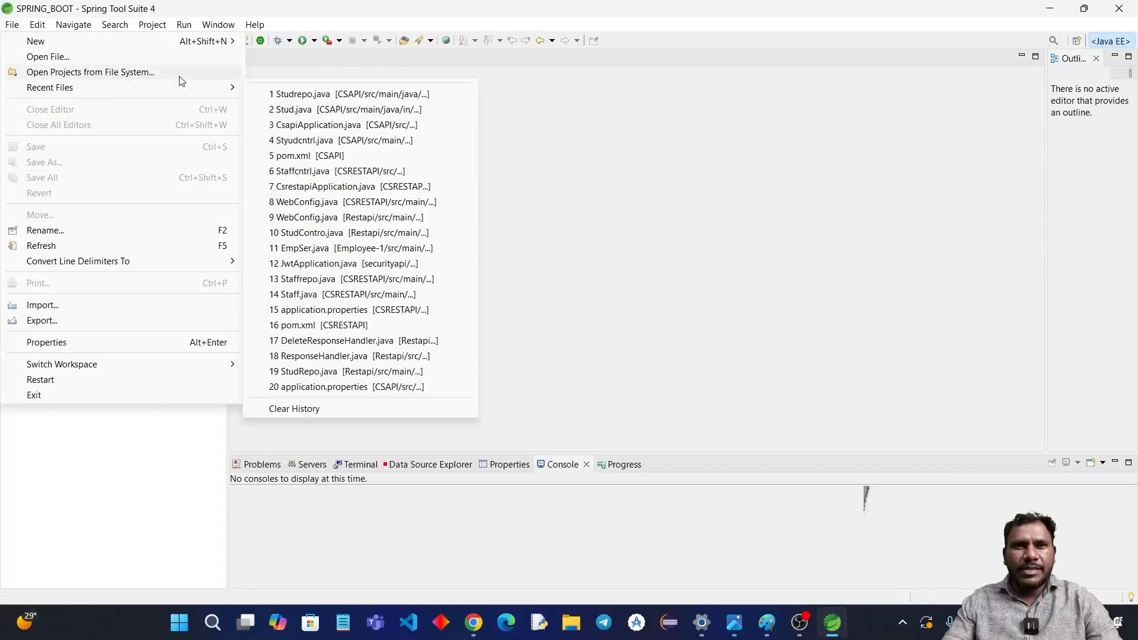
mouse_move(227, 41)
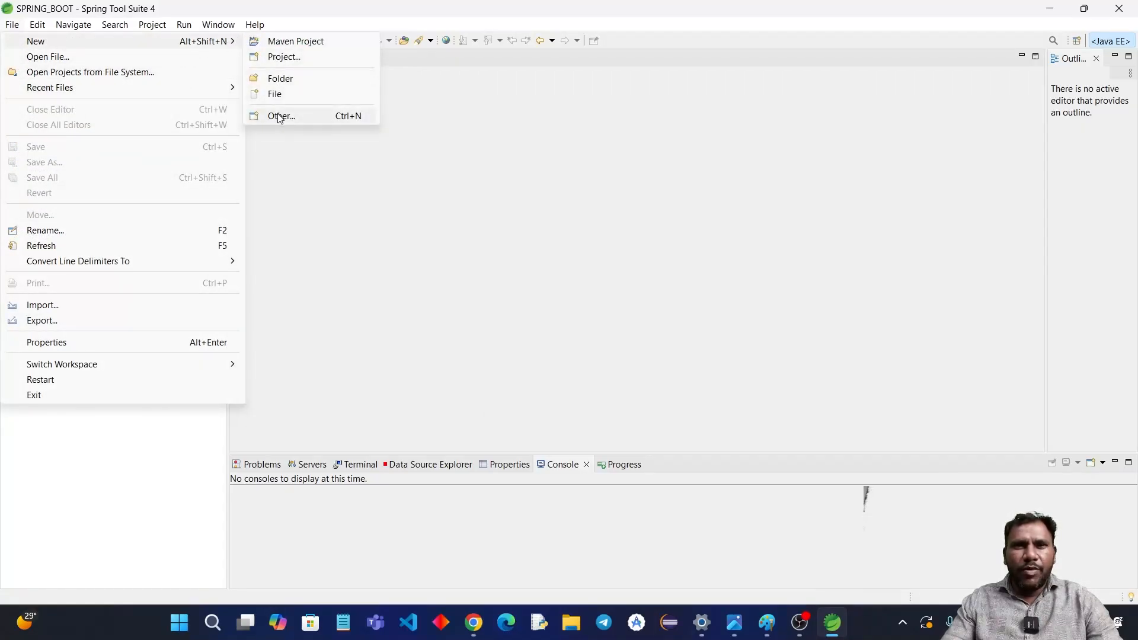
left_click(297, 62)
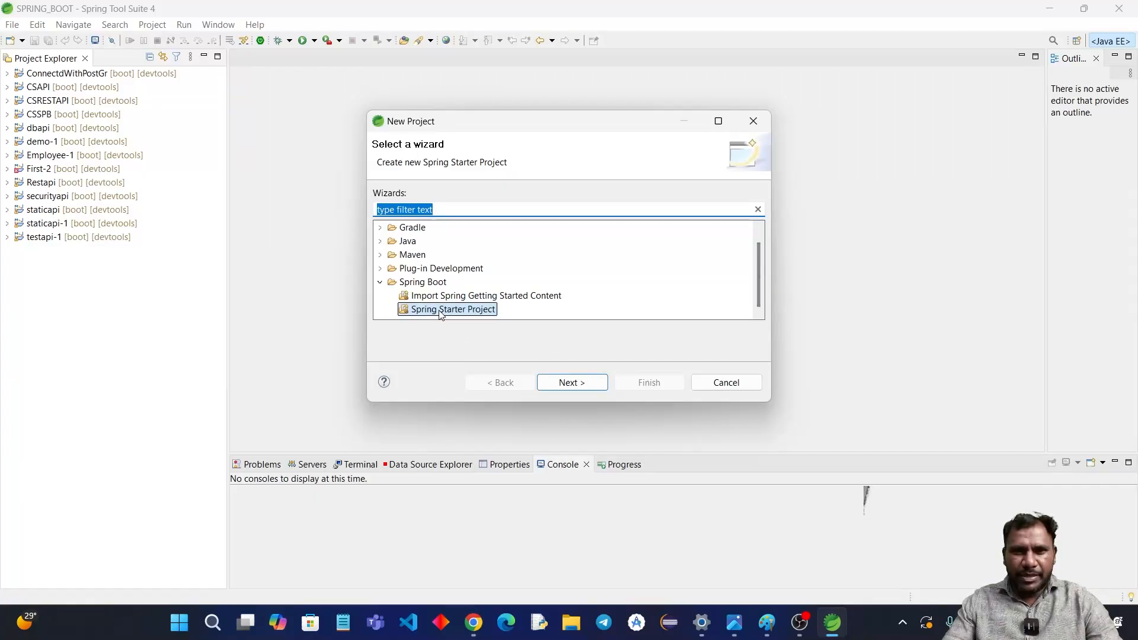
left_click(441, 314)
left_click(557, 382)
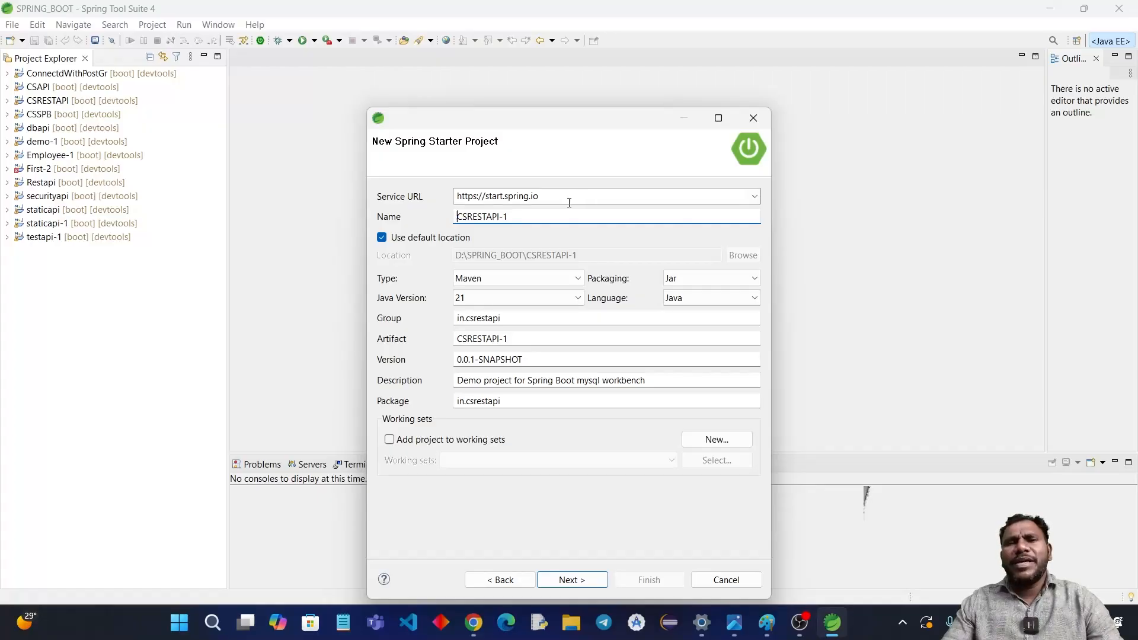
left_click_drag(539, 196, 469, 199)
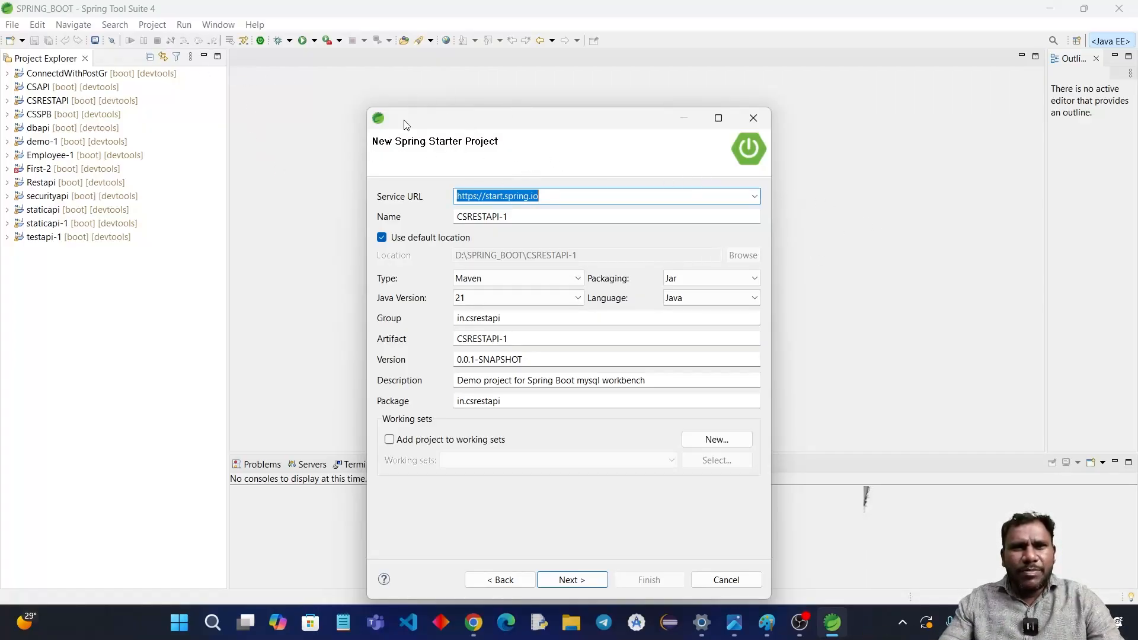
Step: Name the starter project "ststest" and continue to the dependency selection
left_click(527, 220)
key("BackSpace")
key("BackSpace")
key("BackSpace")
key("BackSpace")
key("BackSpace")
key("BackSpace")
key("BackSpace")
key("BackSpace")
key("BackSpace")
key("BackSpace")
key("BackSpace")
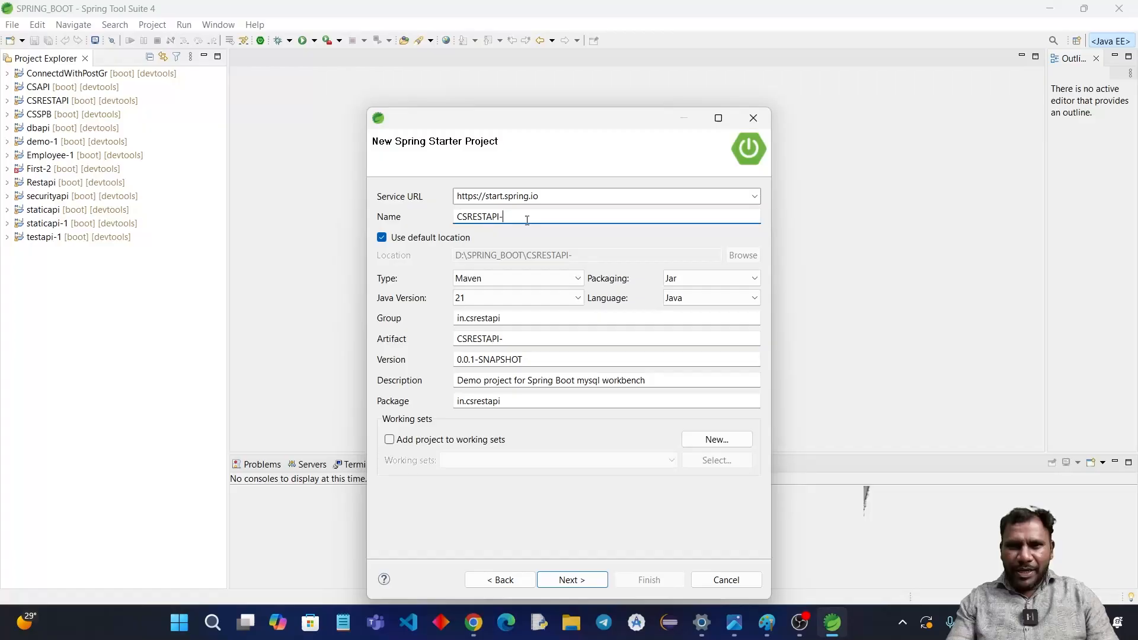
type("STStrst")
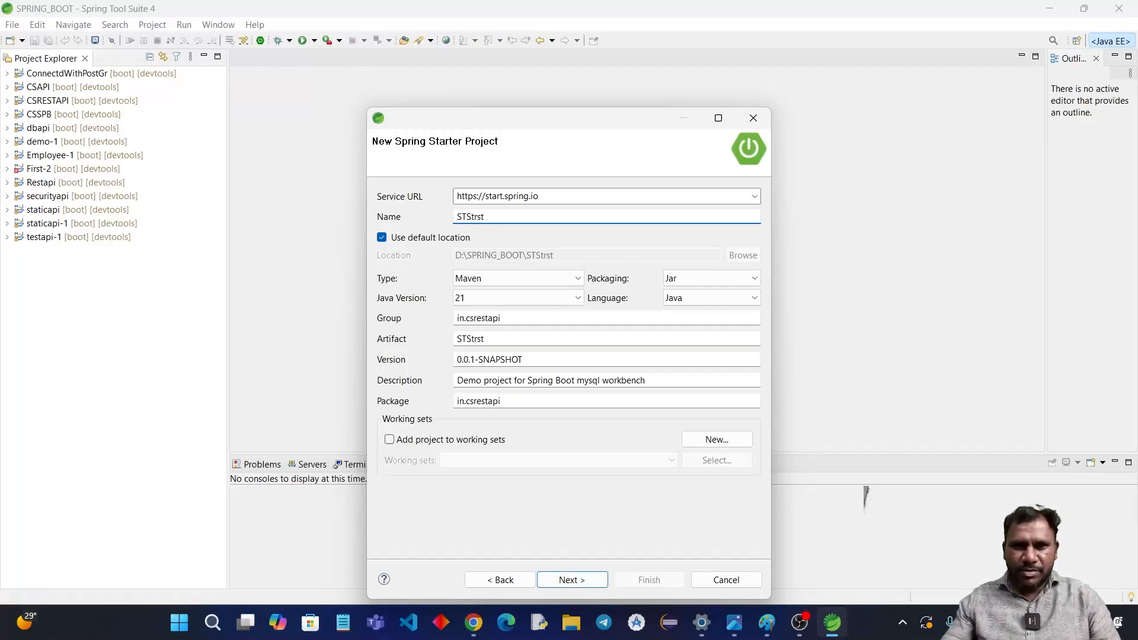
key("BackSpace")
key("BackSpace")
key("BackSpace")
key("BackSpace")
key("BackSpace")
key("BackSpace")
key("BackSpace")
type("sts")
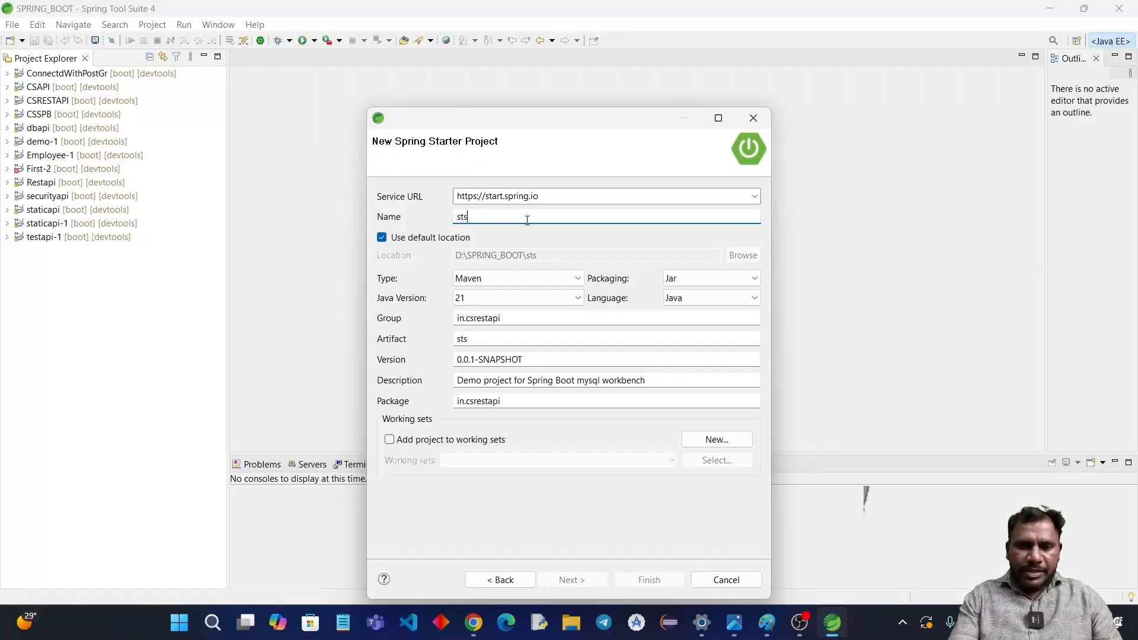
type("test")
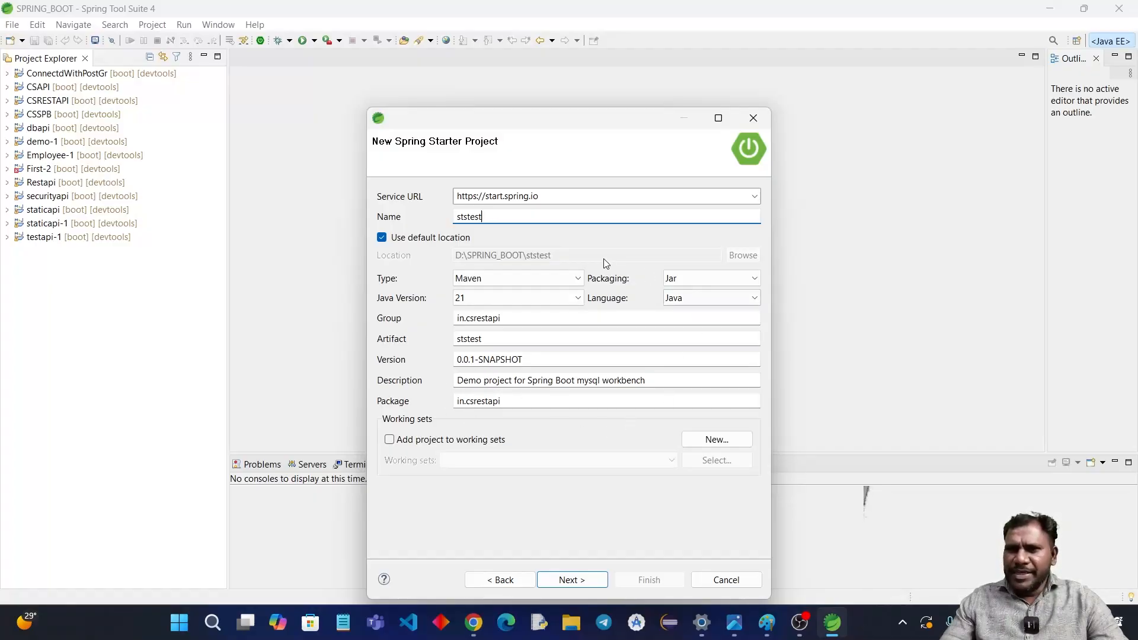
left_click(570, 587)
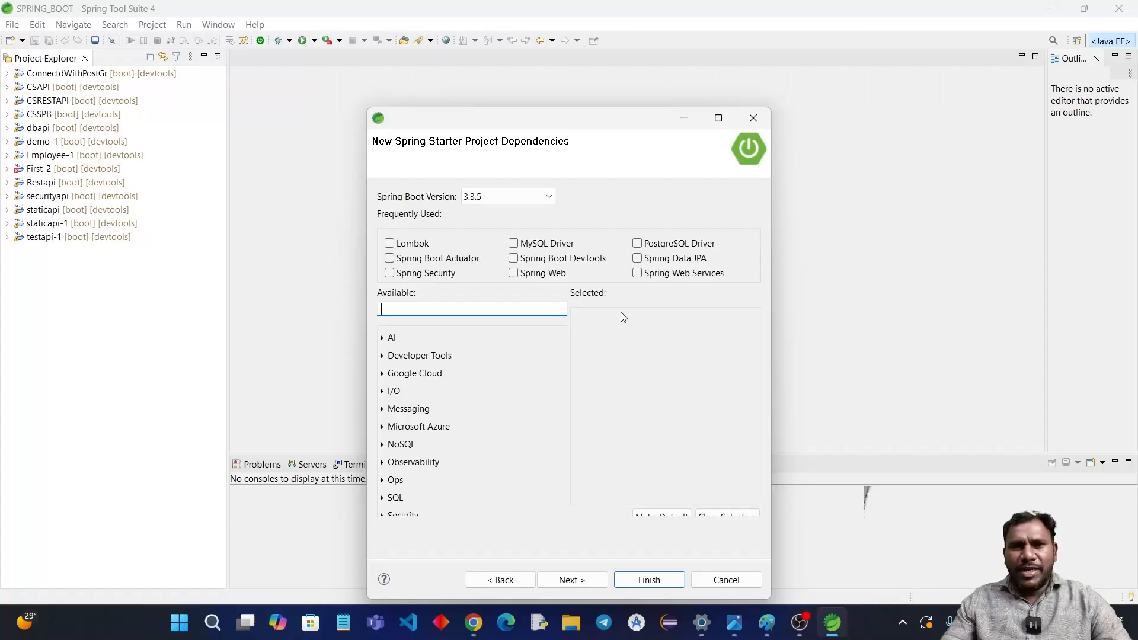
Step: Add the Spring Web Services and Spring Boot DevTools dependencies and finish creating the project
left_click(638, 274)
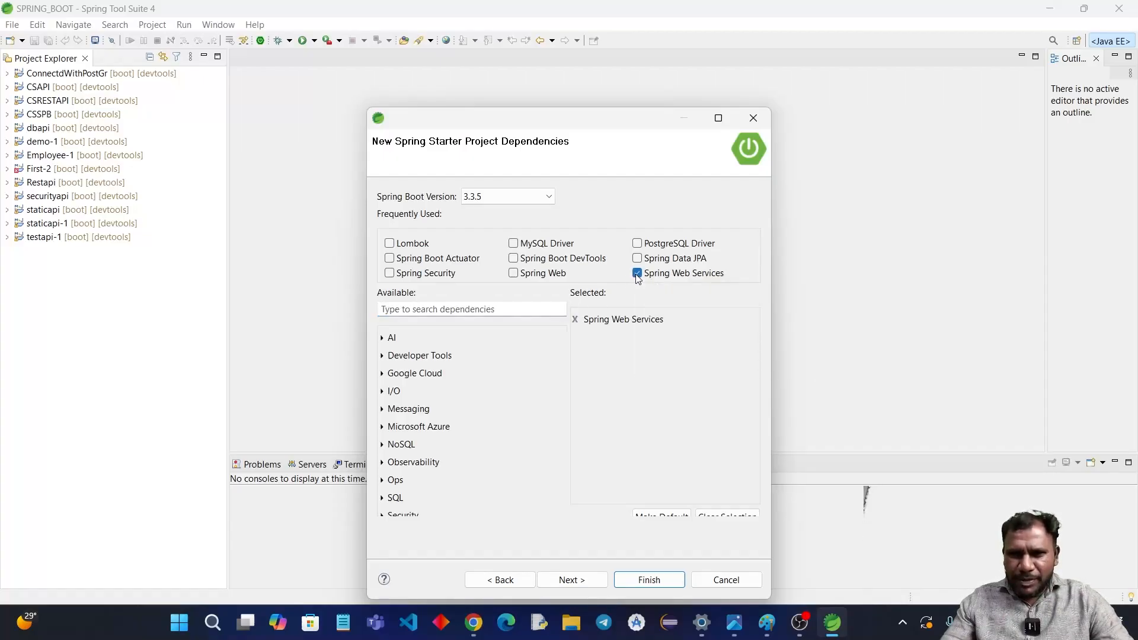
left_click(514, 259)
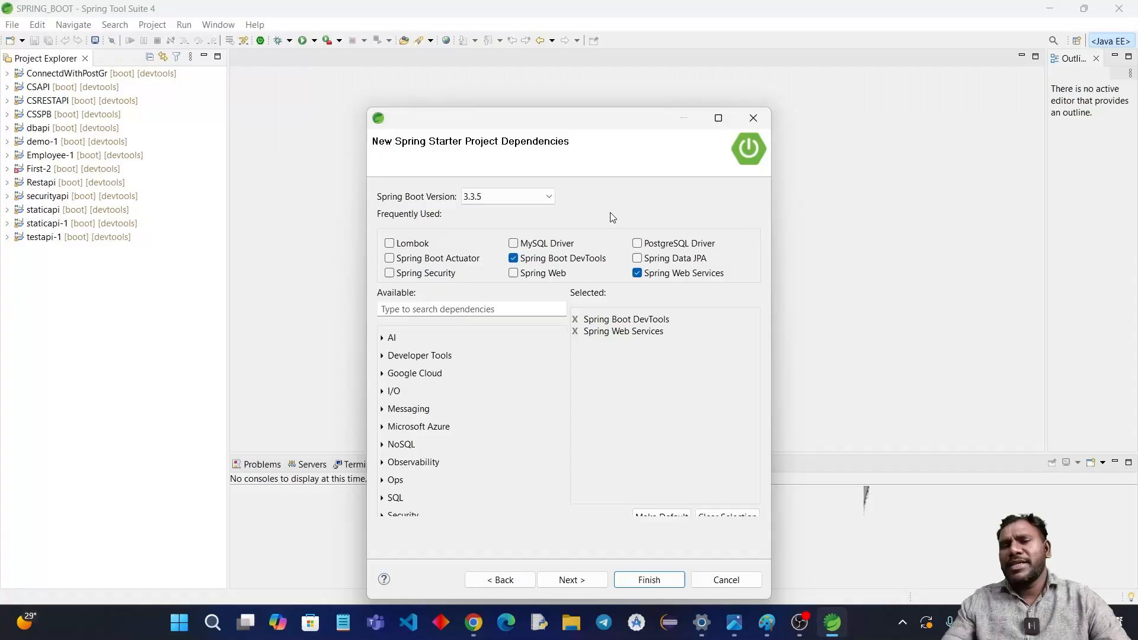
left_click(646, 581)
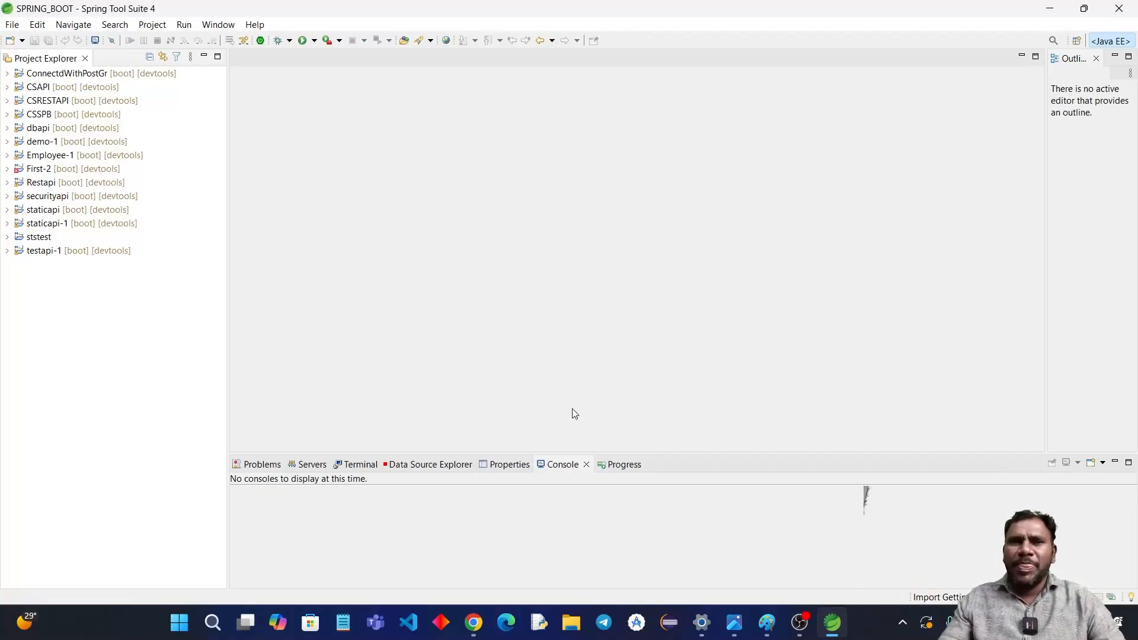
Step: Expand the ststest project and open its pom.xml to examine the declared dependencies and Java version
left_click(8, 237)
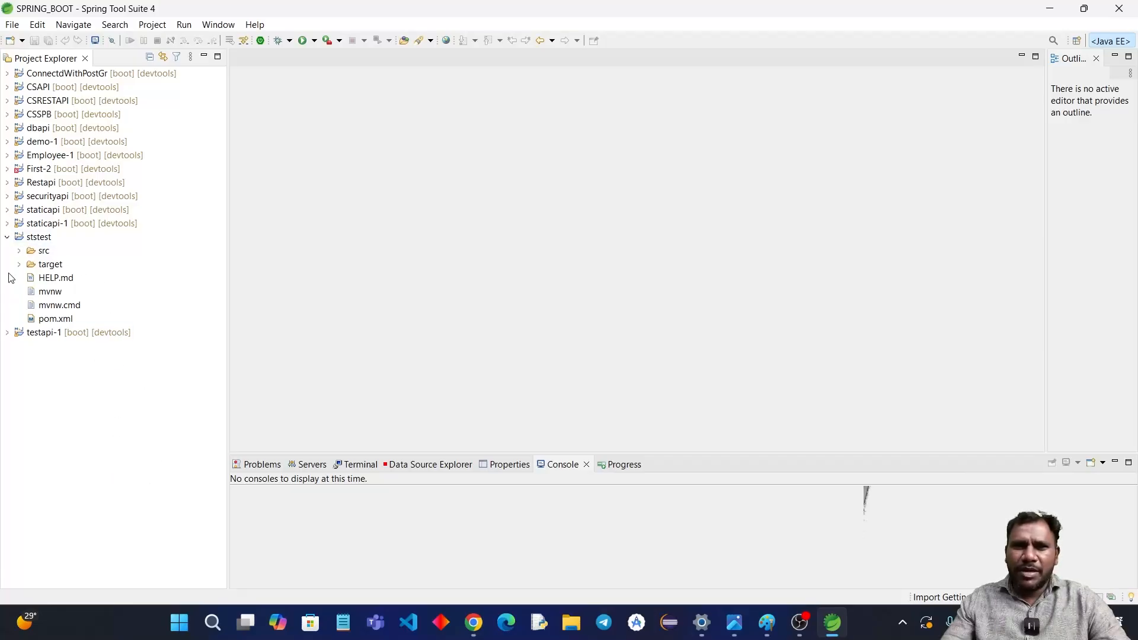
left_click(21, 252)
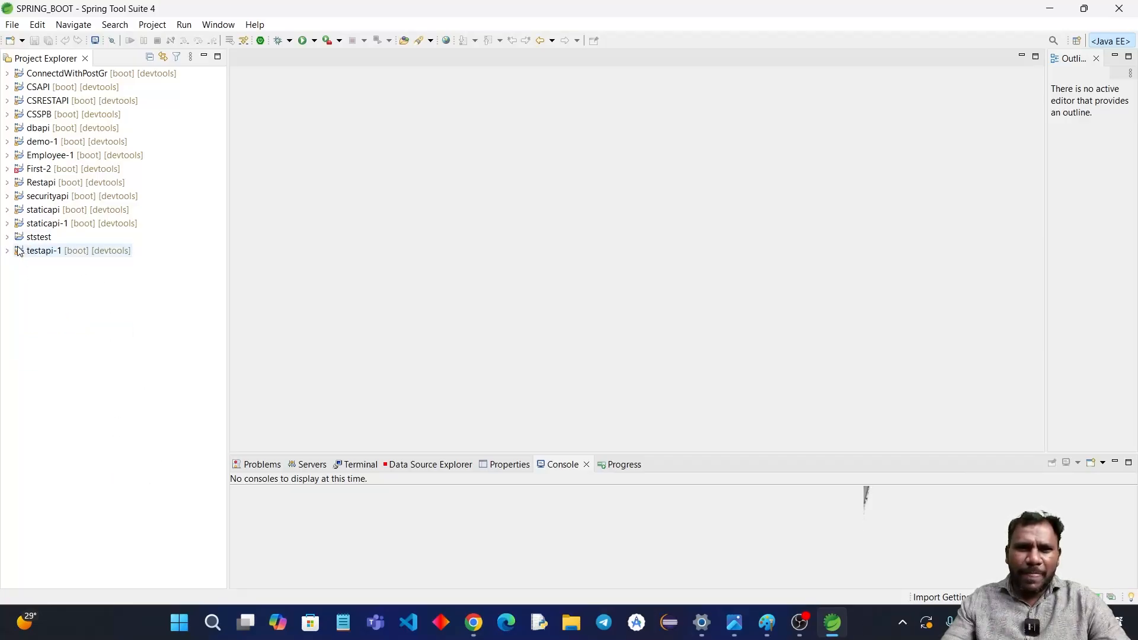
left_click(9, 237)
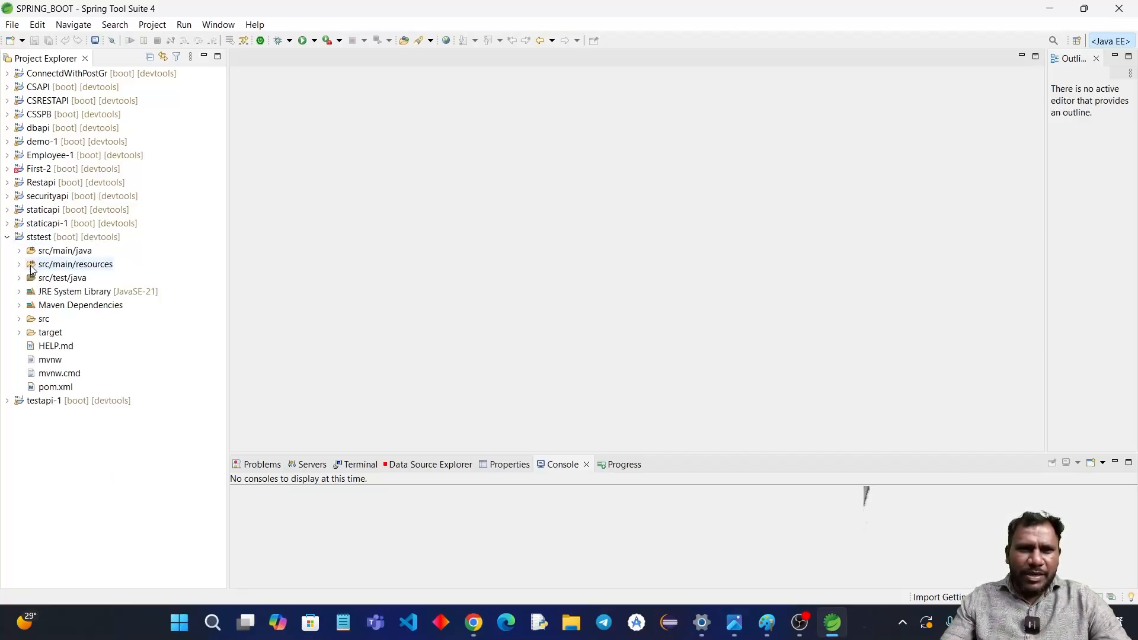
double_click(46, 387)
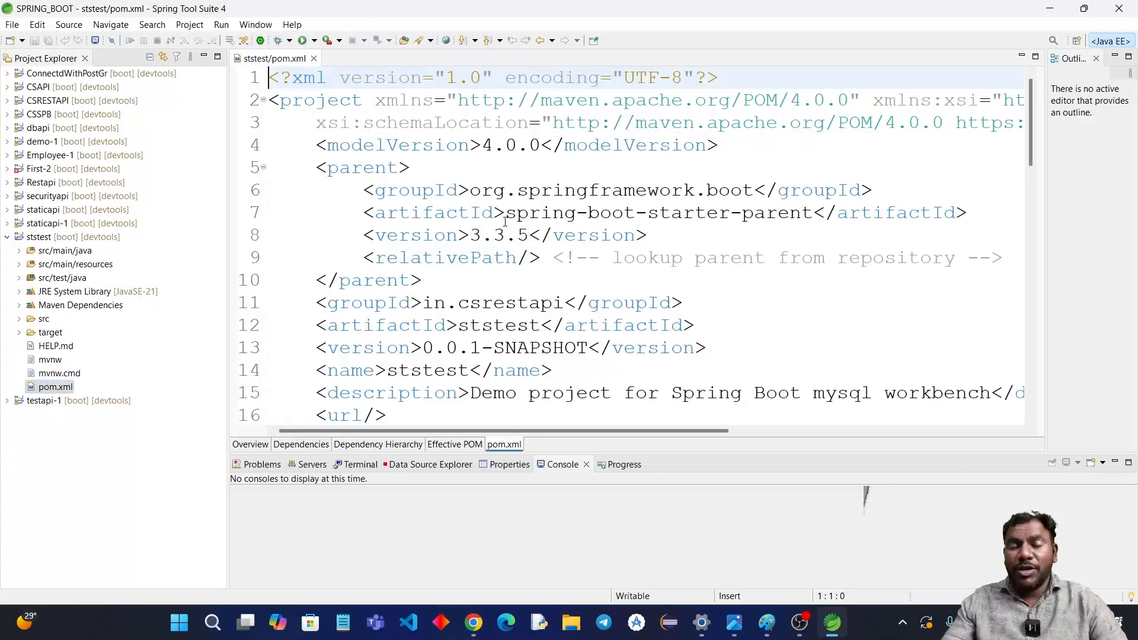
scroll(505, 222, "down", 15)
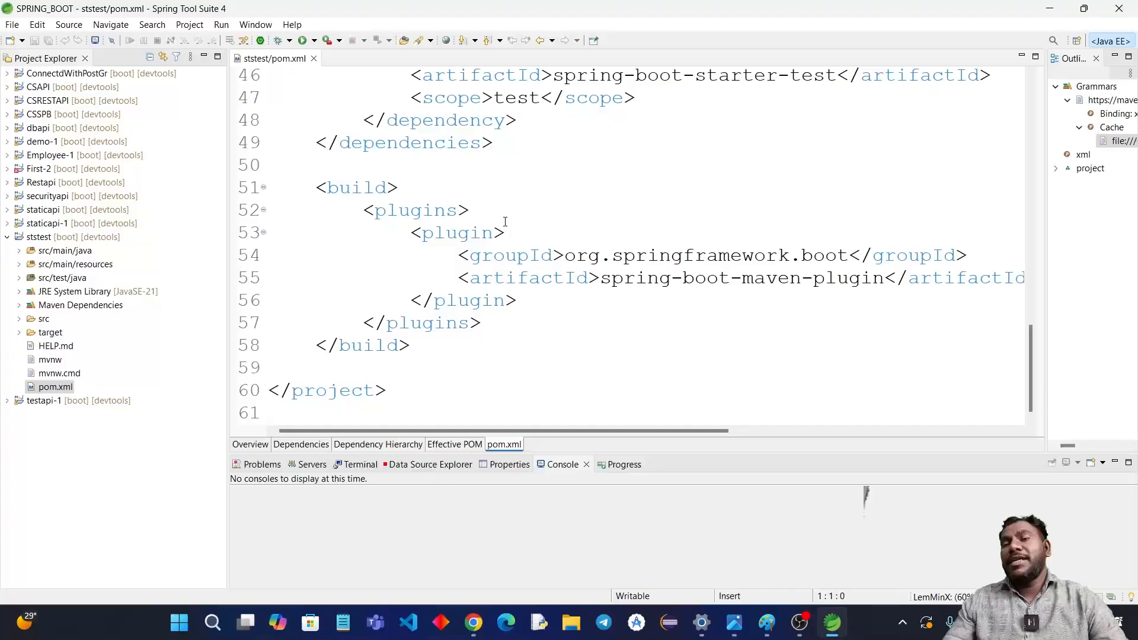
scroll(505, 221, "up", 5)
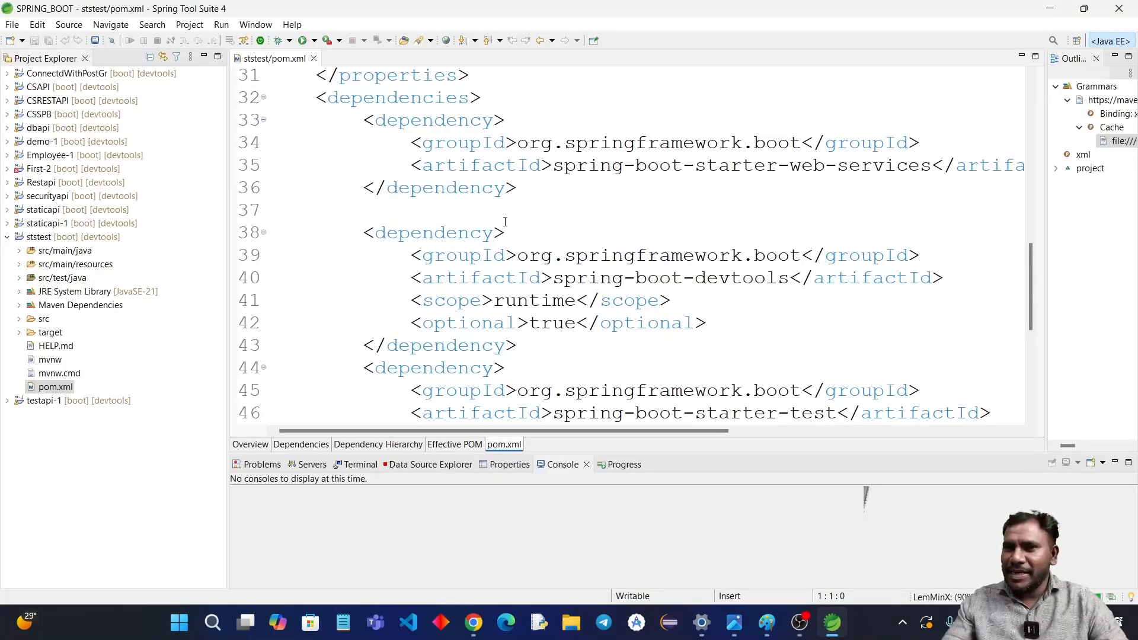
scroll(505, 222, "up", 2)
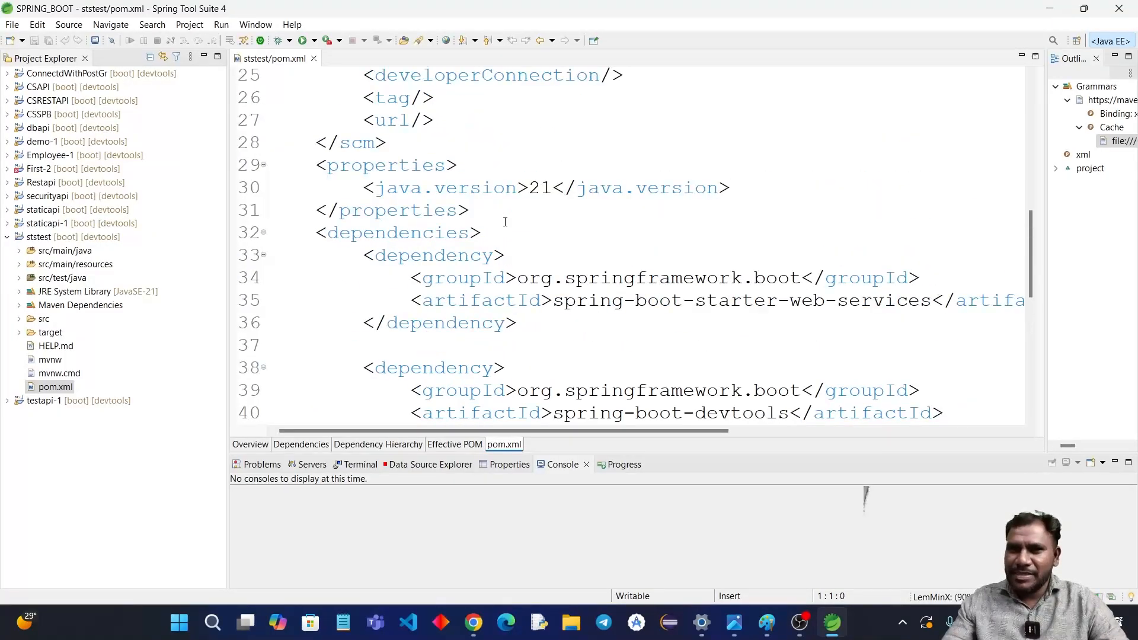
Step: Open StstestApplication.java from the in.csrestapi package under src/main/java of ststest
left_click(18, 250)
left_click(31, 264)
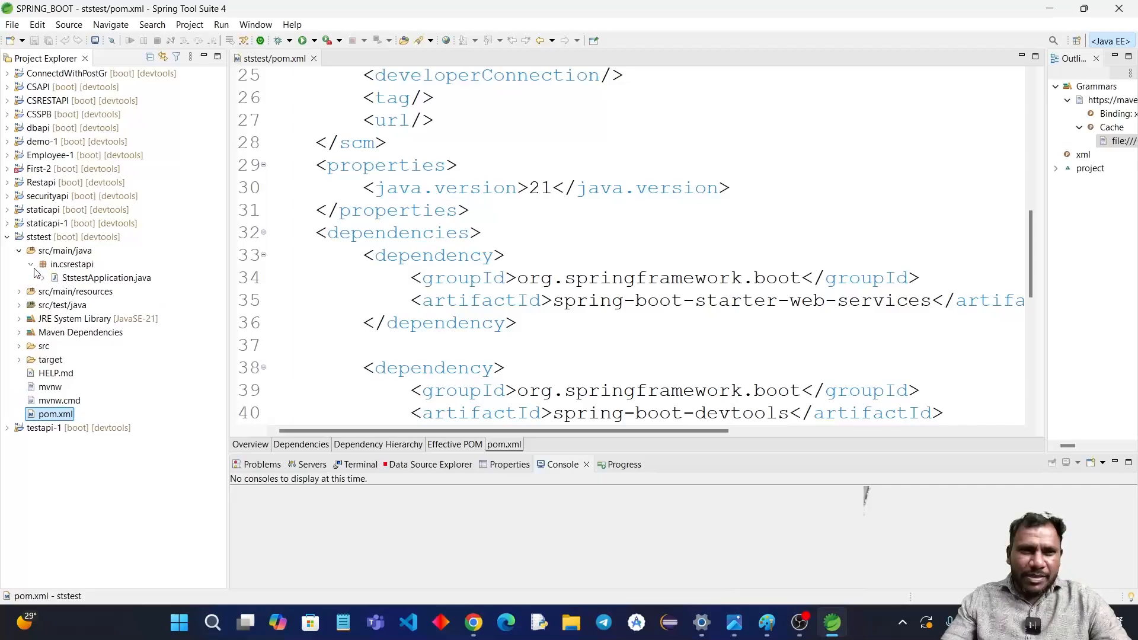
double_click(101, 277)
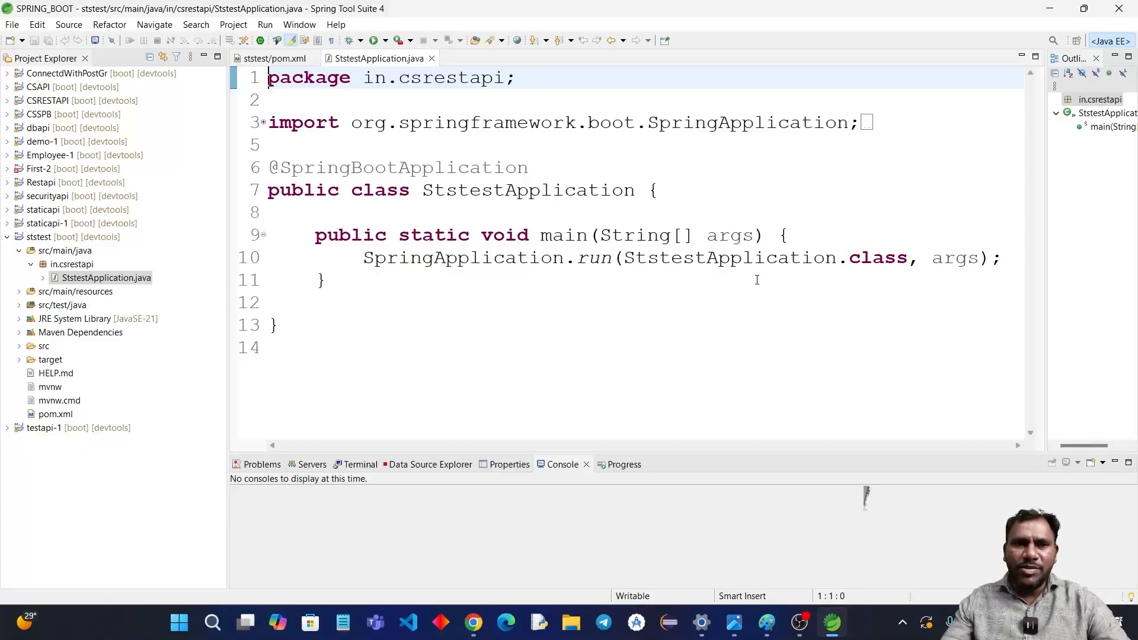
Step: Run StstestApplication as a Spring Boot App
right_click(457, 295)
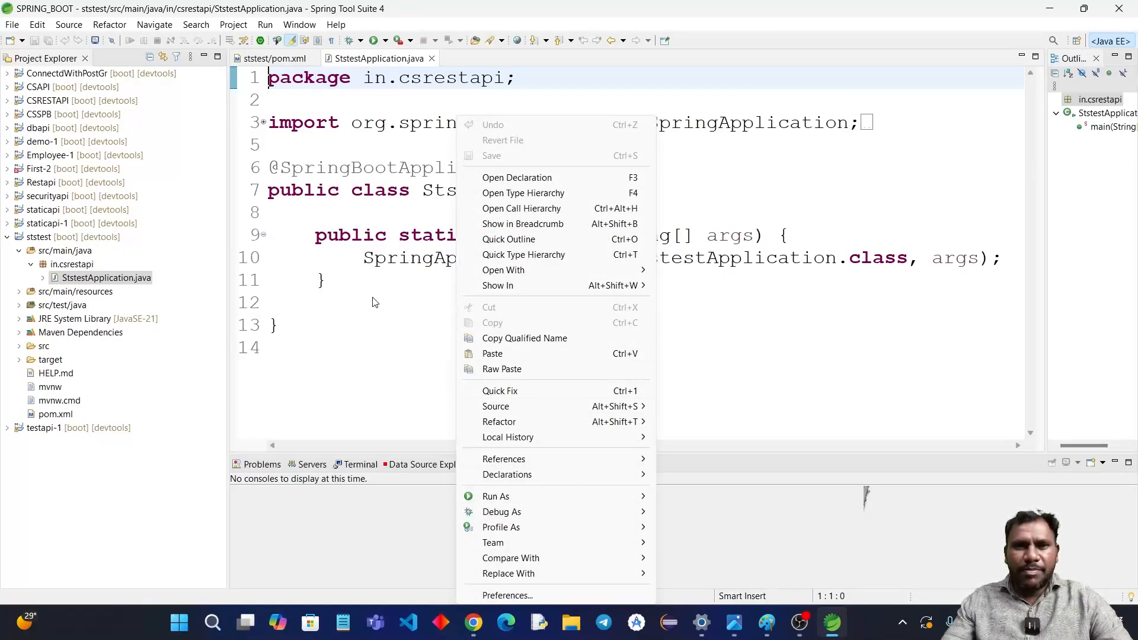
mouse_move(603, 496)
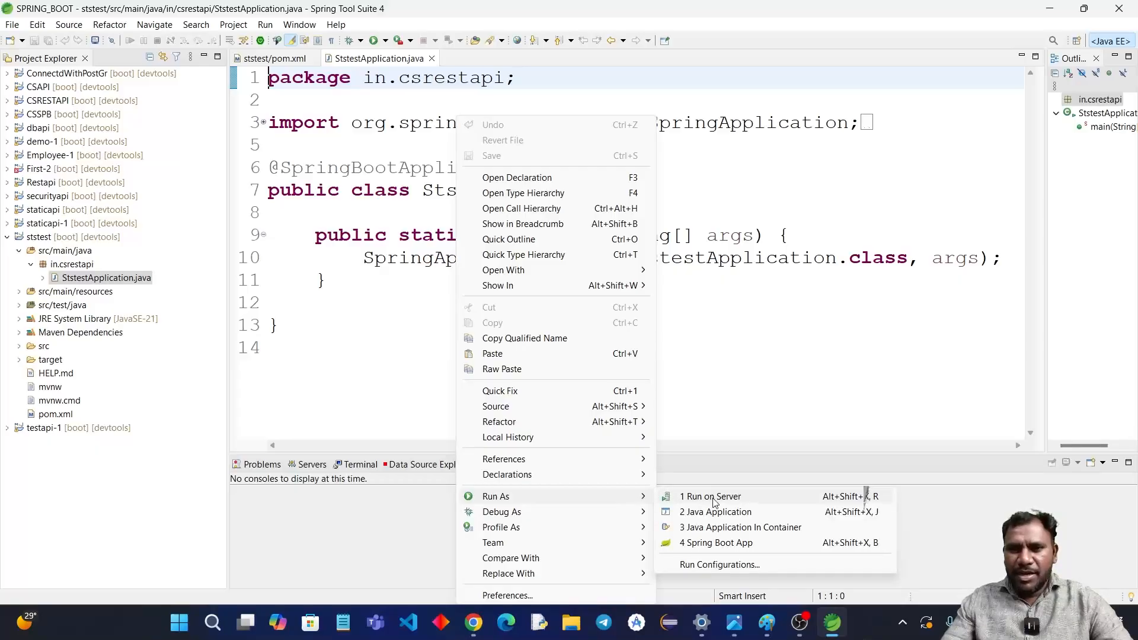
left_click(726, 544)
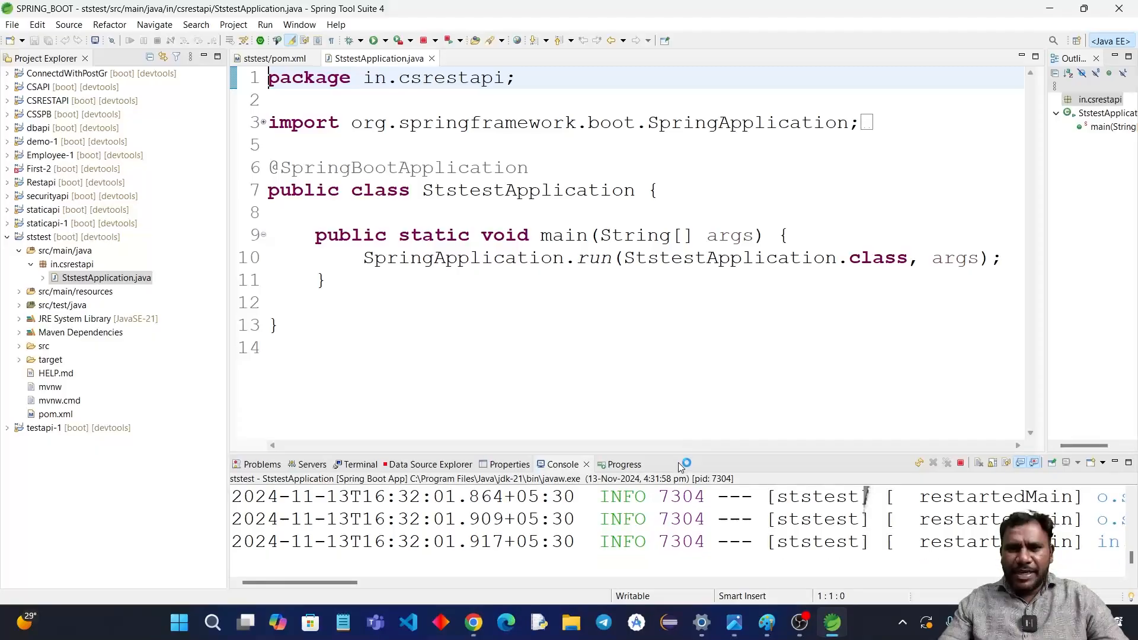
Step: Enlarge the console to examine the application's startup log, then give the code editor more room to review the main class
left_click_drag(680, 452, 593, 186)
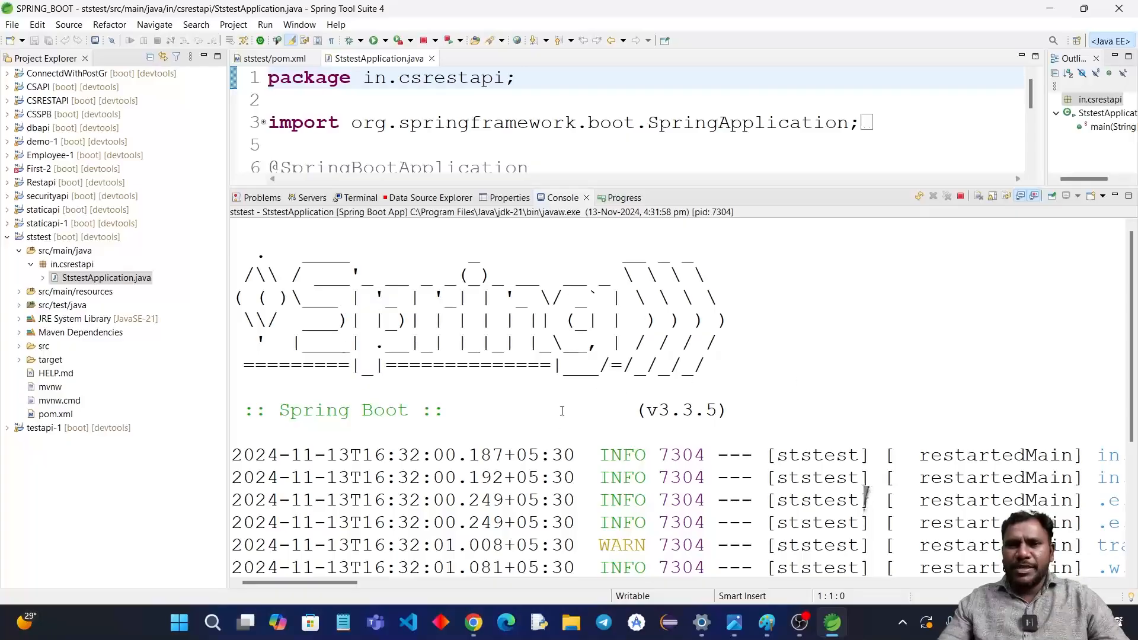
scroll(641, 352, "down", 3)
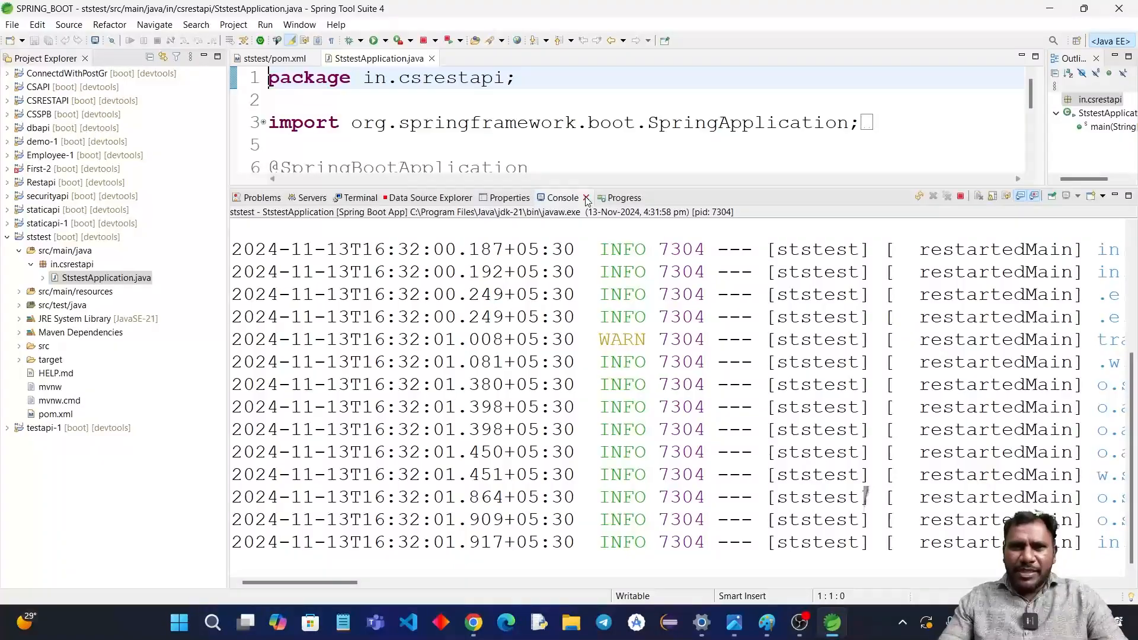
left_click_drag(576, 186, 576, 330)
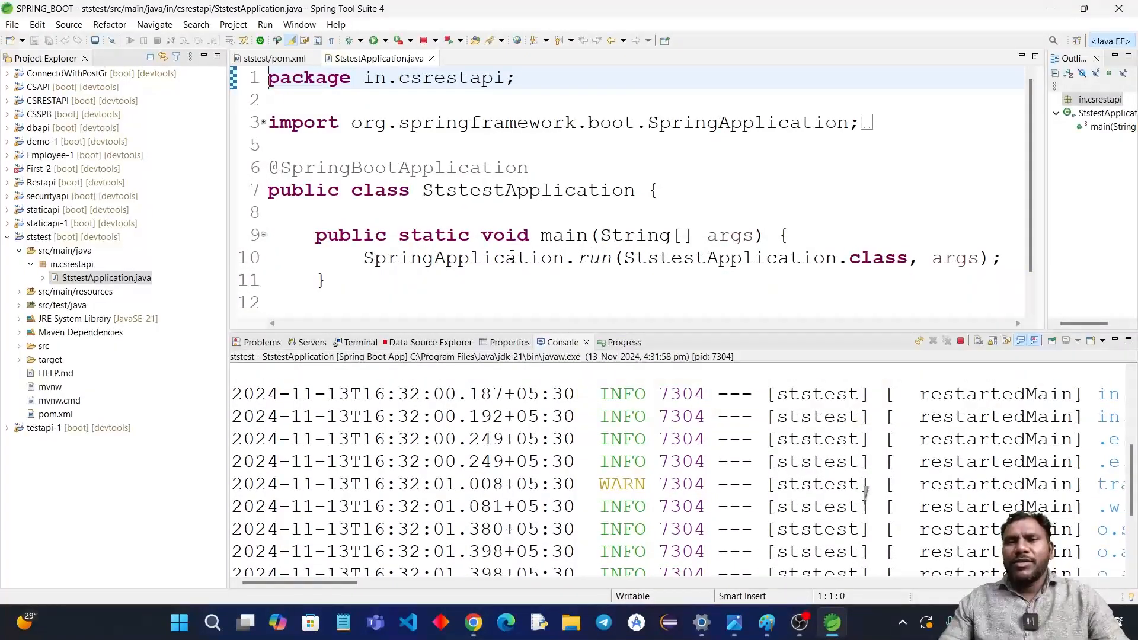
mouse_move(496, 259)
scroll(496, 259, "down", 1)
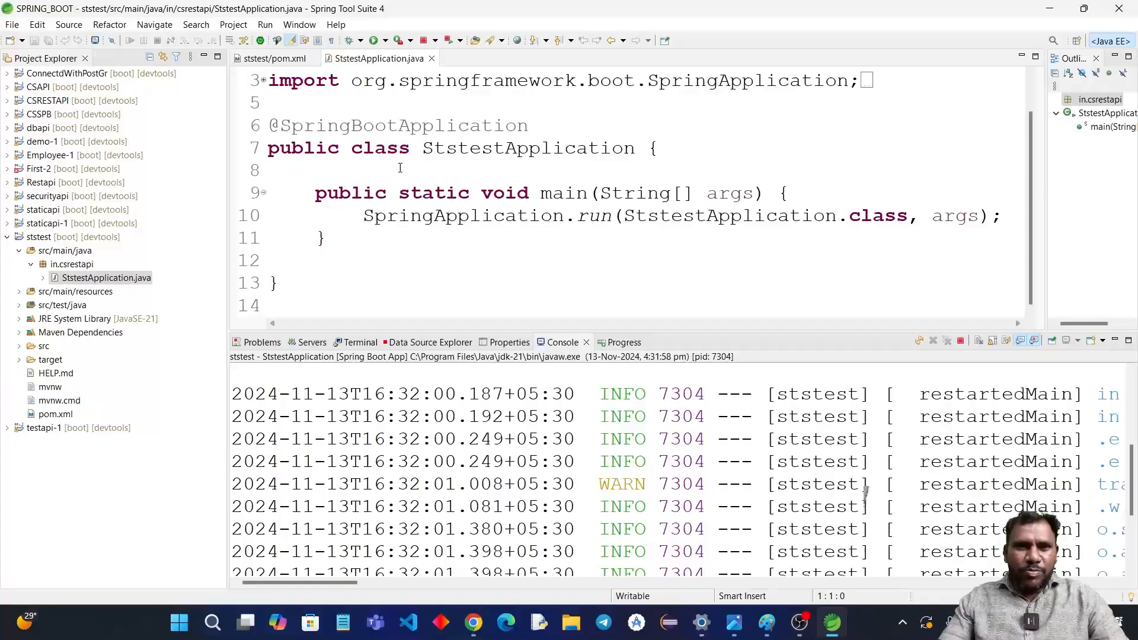
mouse_move(838, 625)
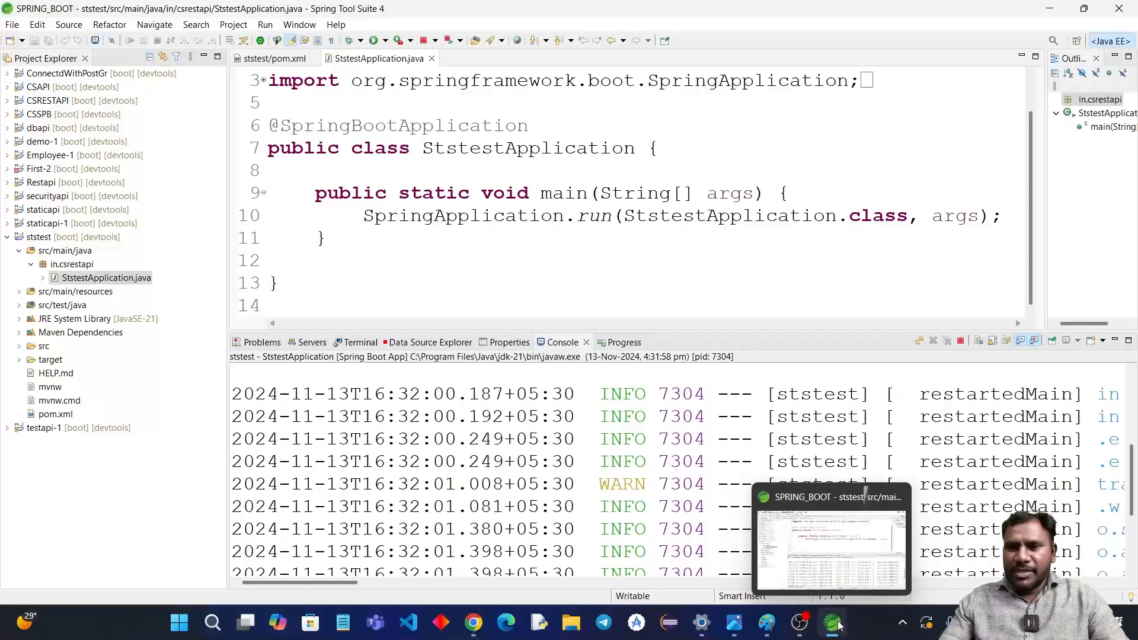